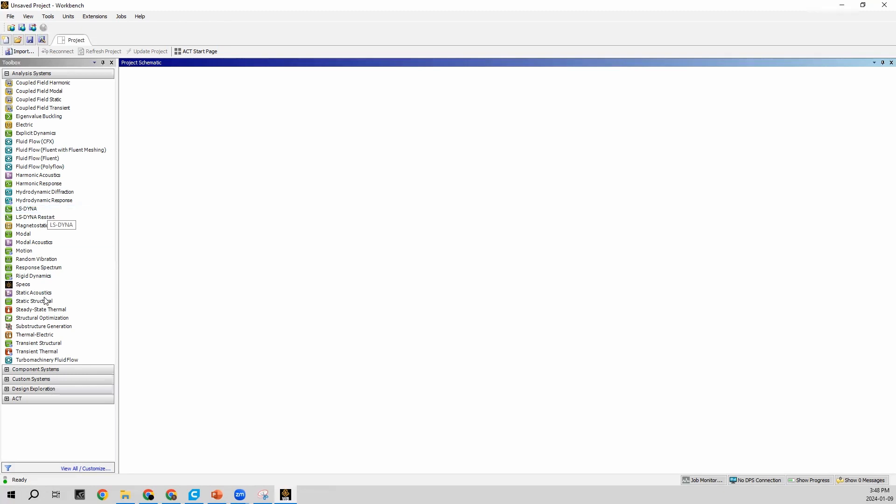
Add a Steady-State Thermal analysis system to the project schematic and open its Engineering Data
left_click_drag(37, 311, 197, 100)
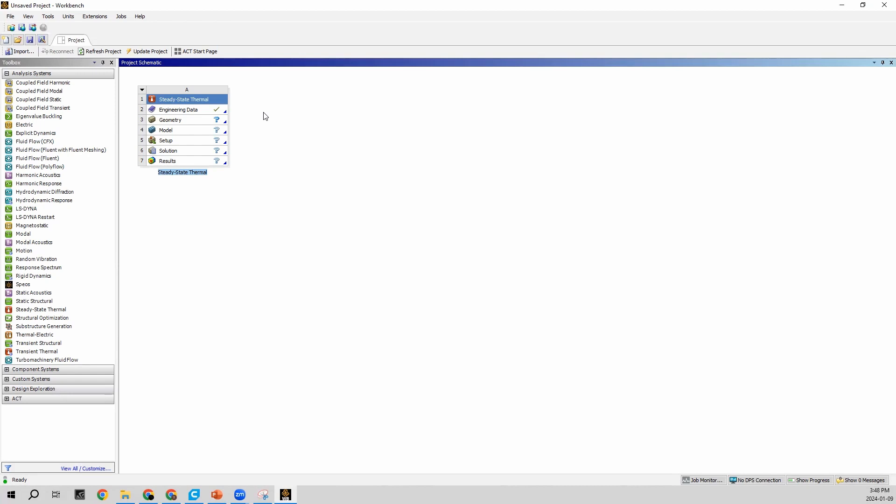
double_click(185, 111)
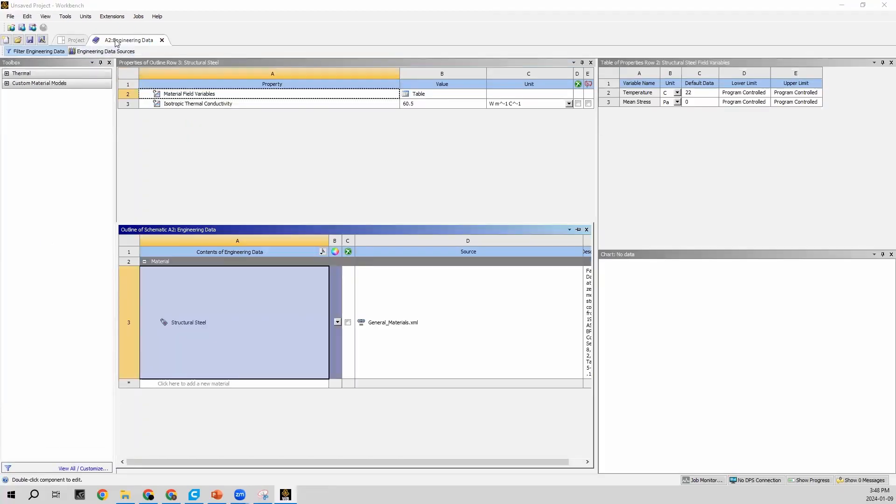
left_click(71, 40)
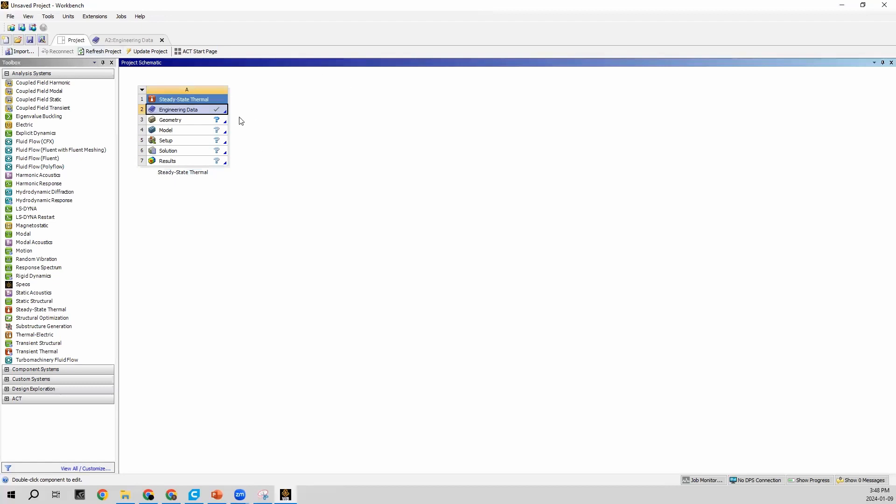
left_click(111, 41)
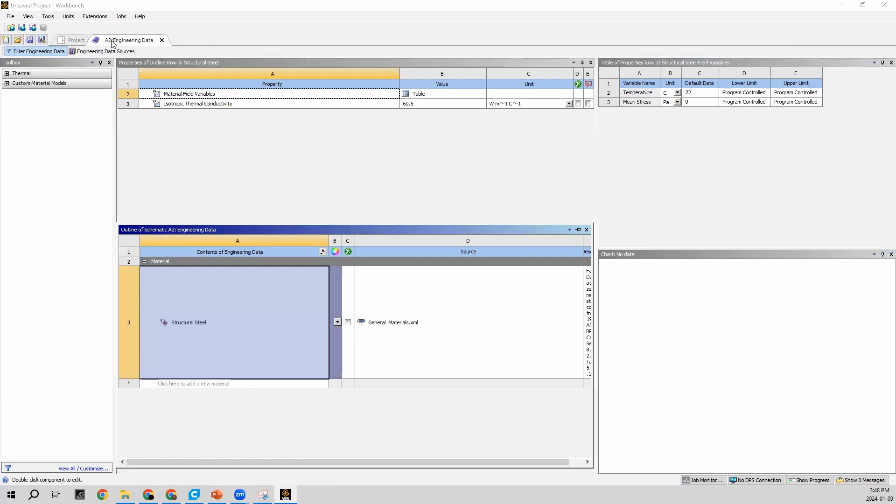
Add Steel 1010 and Steel Stainless from the Thermal Materials data source to the engineering data
left_click(101, 54)
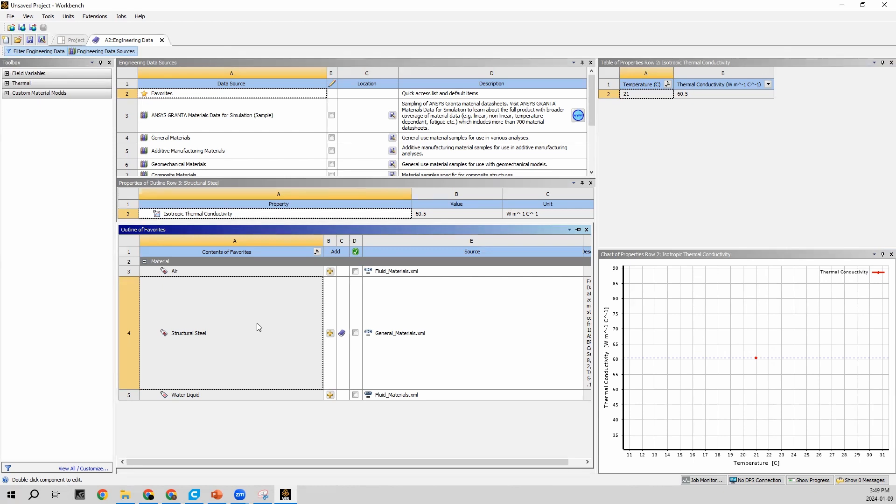
scroll(259, 134, "down", 3)
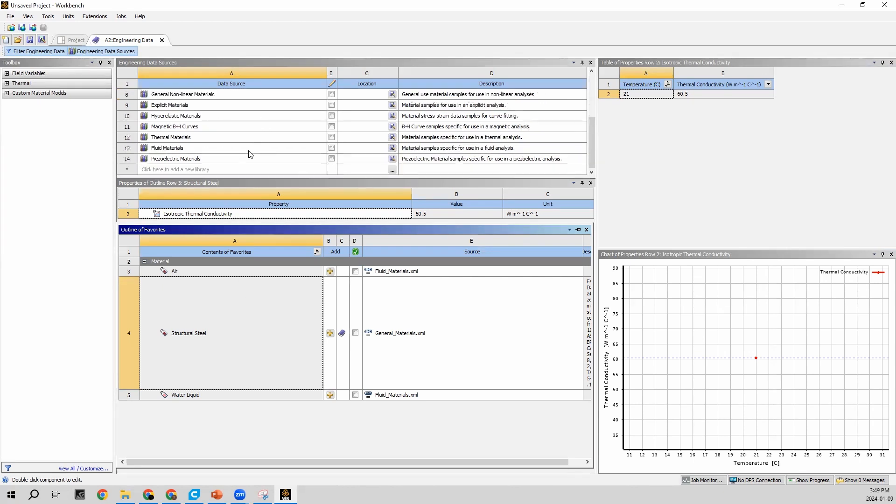
left_click(165, 137)
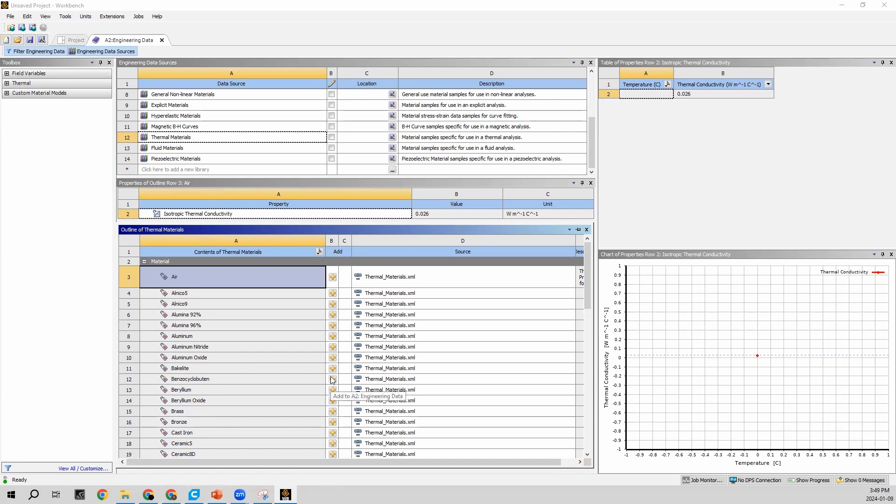
scroll(260, 395, "down", 15)
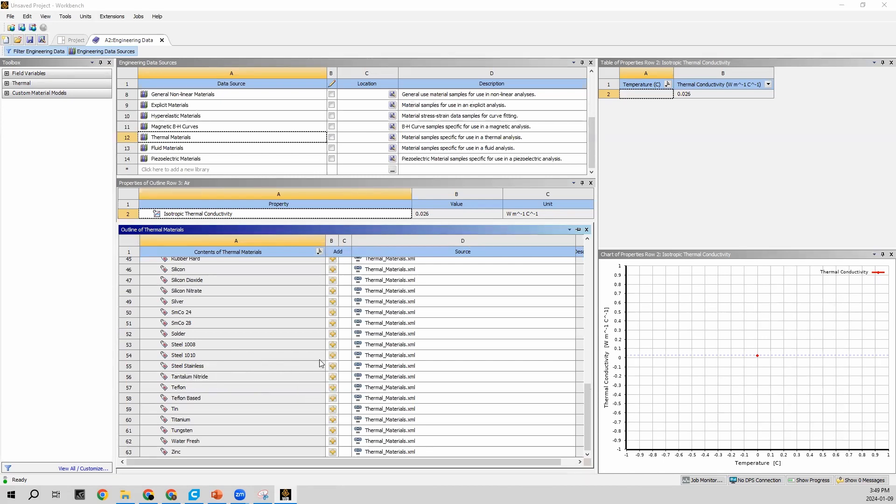
left_click(332, 356)
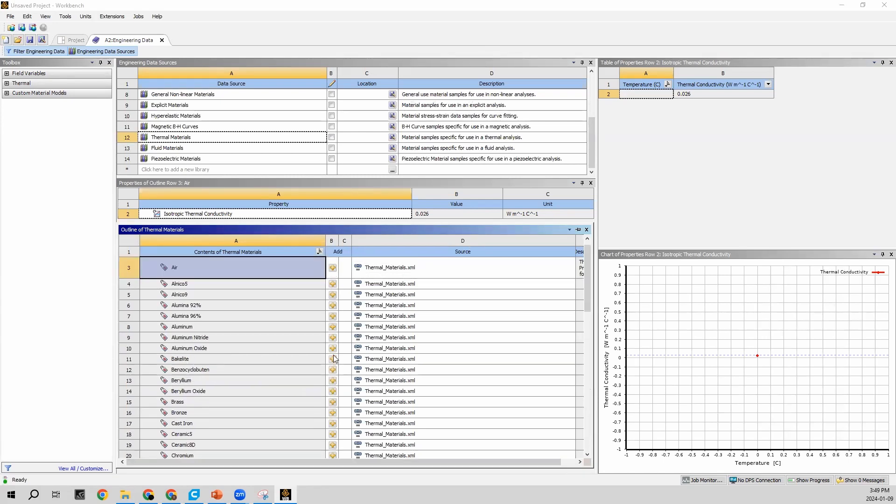
scroll(334, 358, "down", 14)
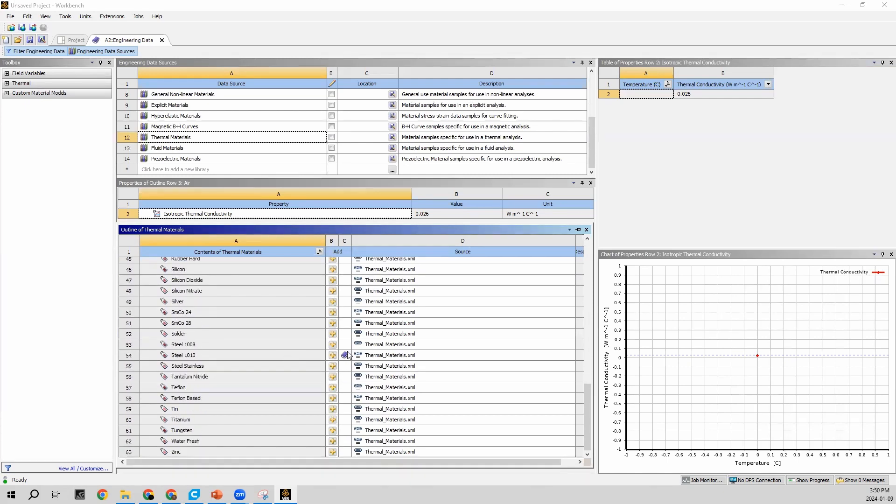
mouse_move(348, 354)
left_click(333, 367)
scroll(341, 369, "down", 14)
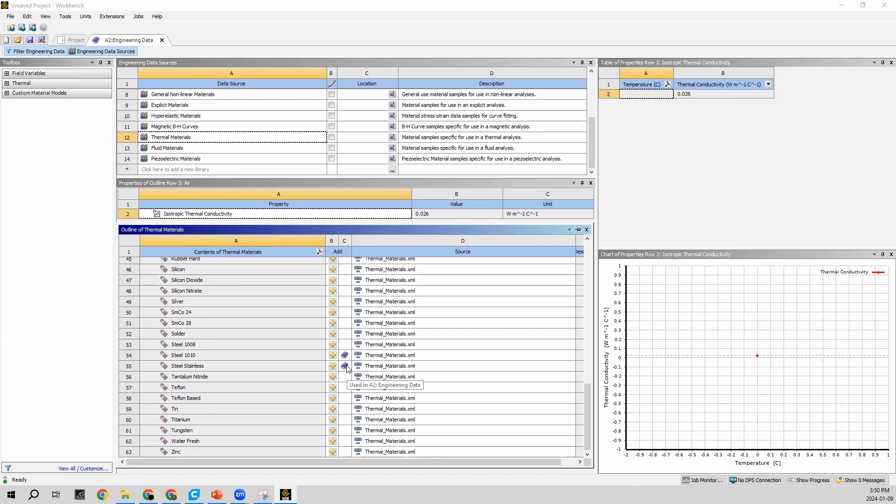
Examine the isotropic thermal conductivity of Steel 1010, Steel Stainless and the Structural Steel listed in Favorites
left_click(192, 357)
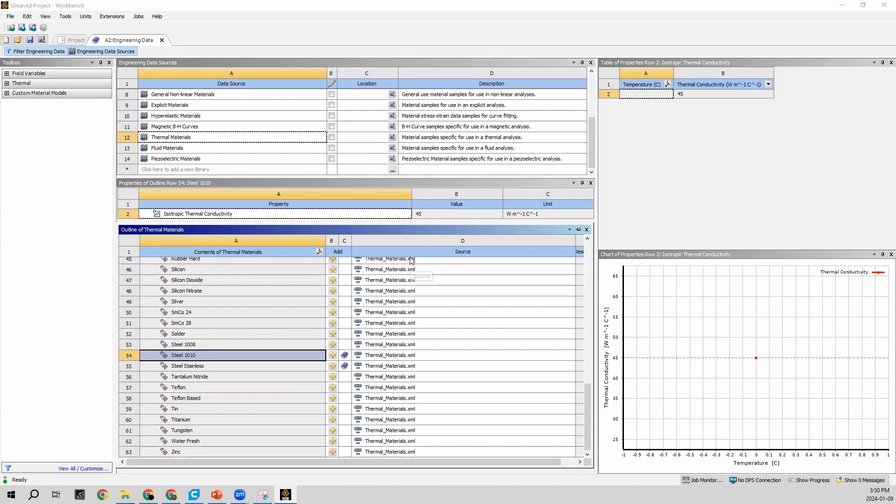
left_click(199, 367)
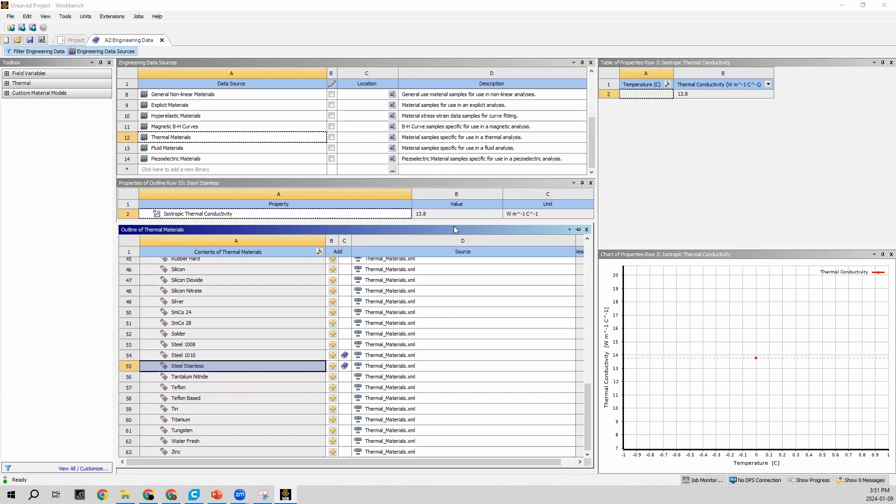
scroll(279, 135, "up", 2)
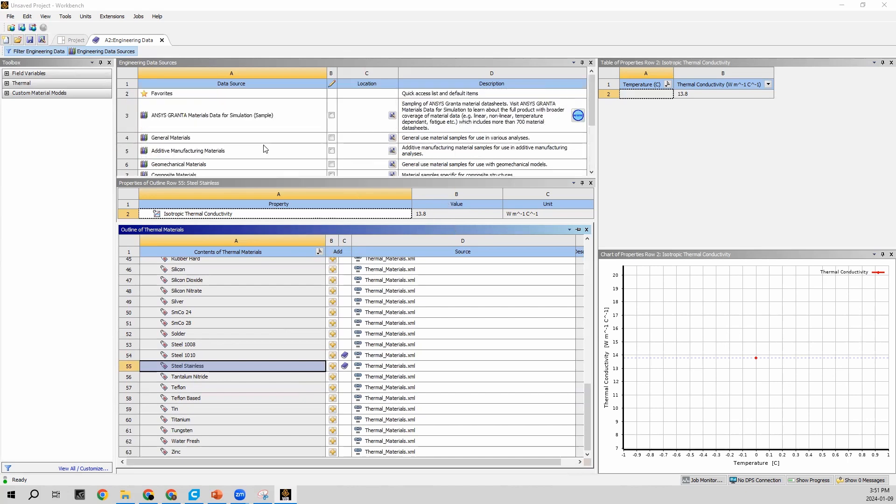
left_click(159, 95)
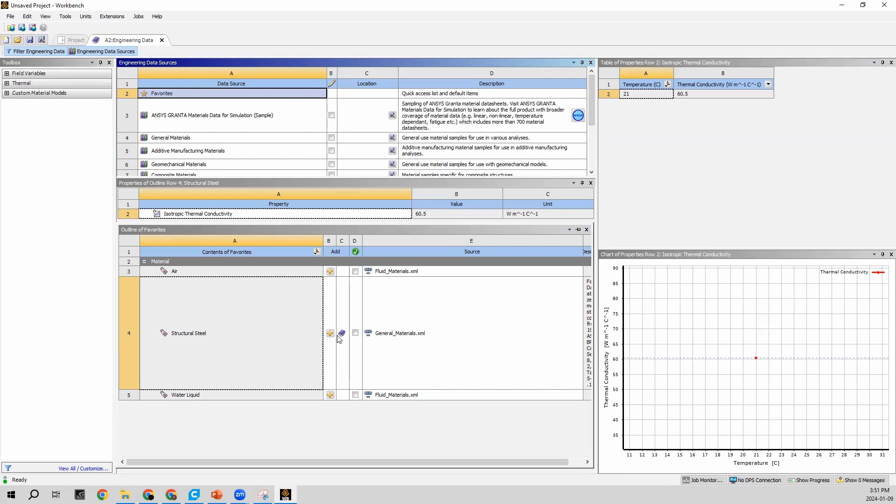
left_click(194, 338)
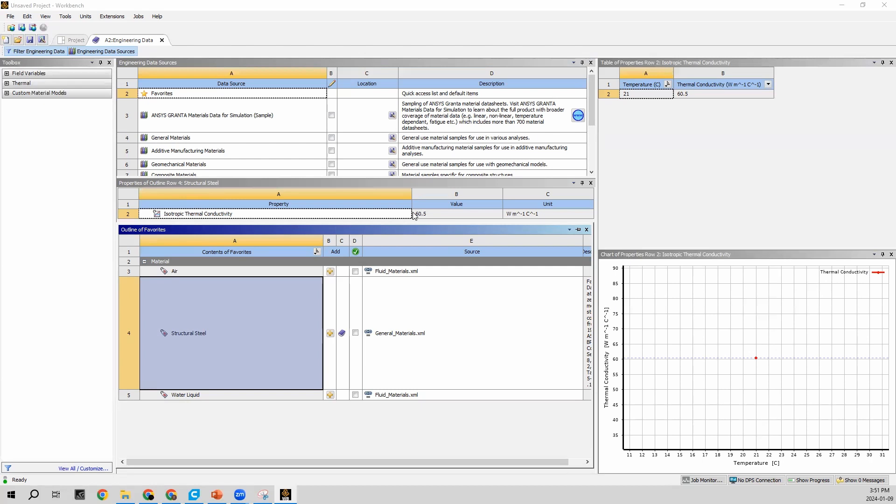
Return to the project schematic, open the thermal system's Geometry in SpaceClaim and leave the default sketch
left_click(68, 43)
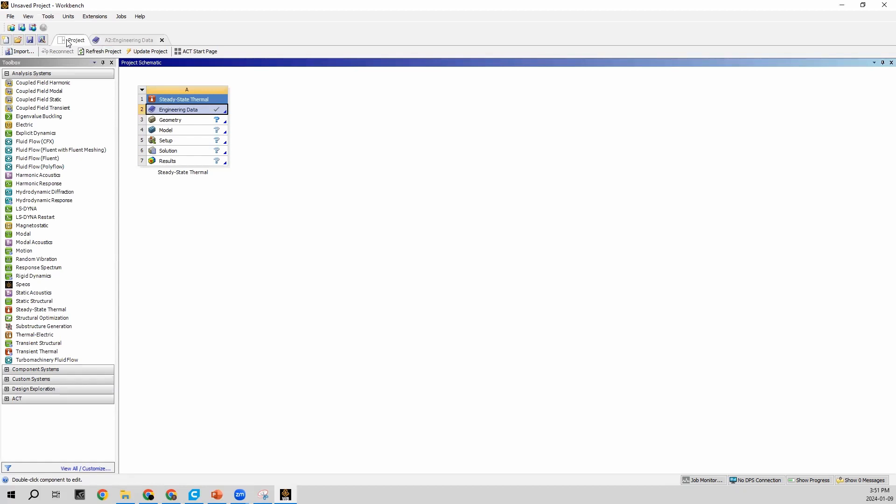
double_click(185, 122)
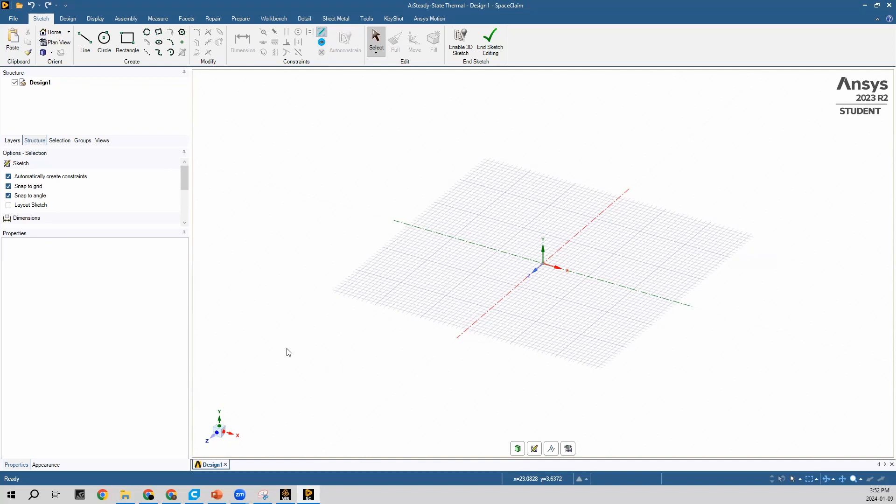
left_click(491, 46)
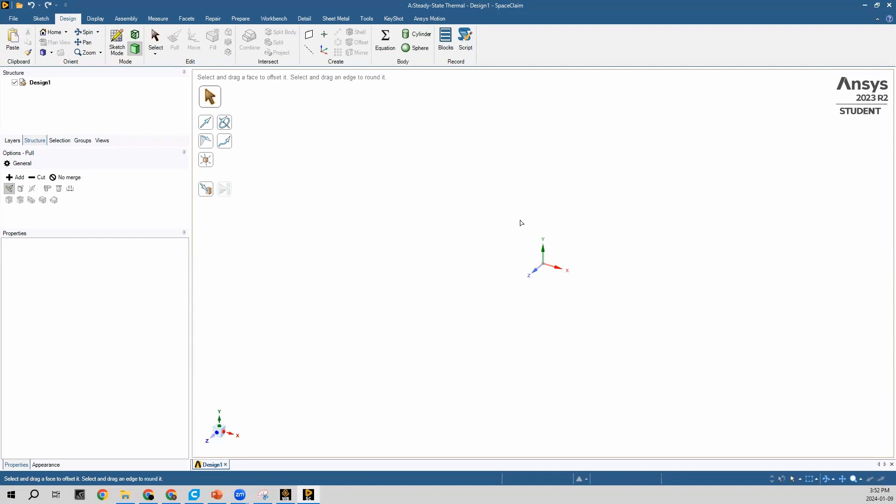
Set this document's length unit to Meters and its mass unit to Kilograms in the SpaceClaim options
left_click(13, 19)
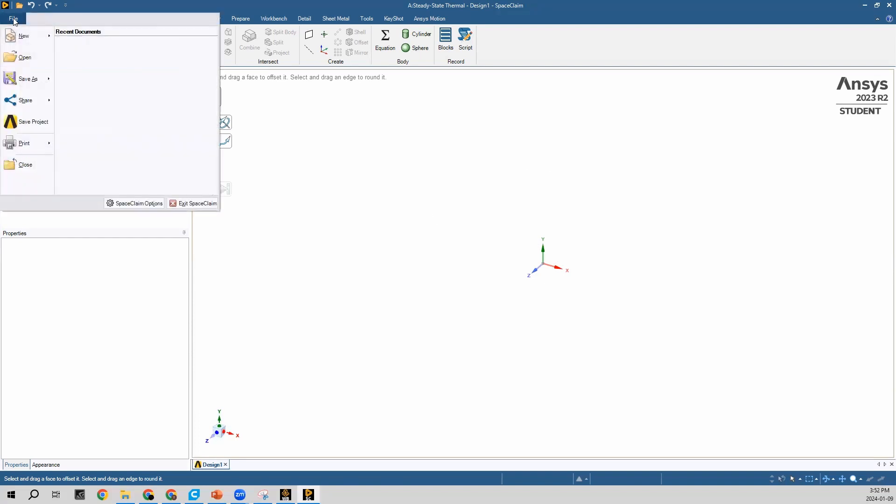
left_click(155, 205)
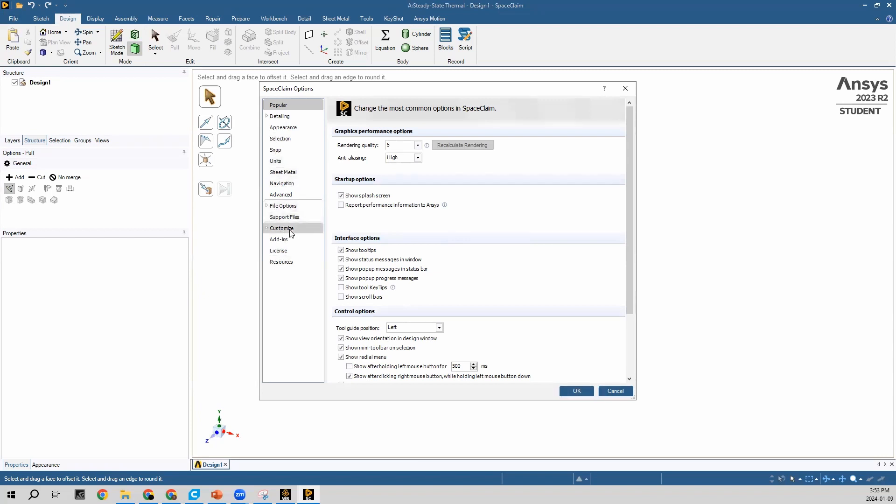
left_click(286, 160)
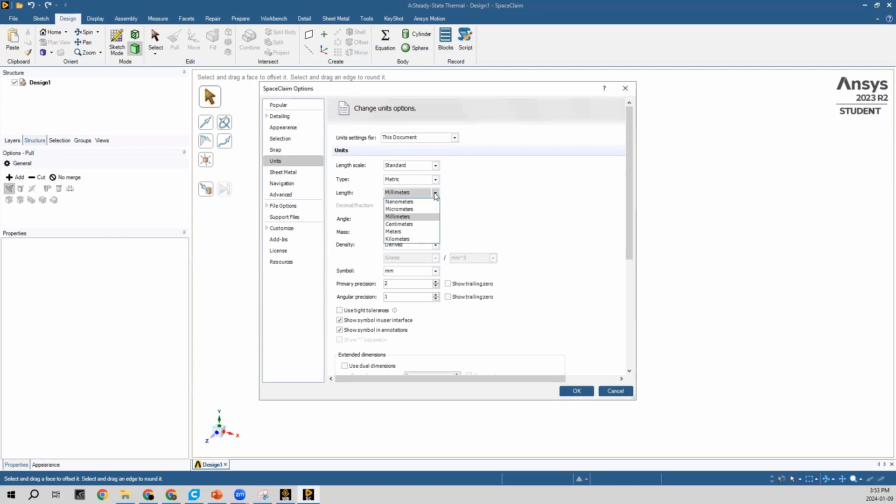
left_click(410, 232)
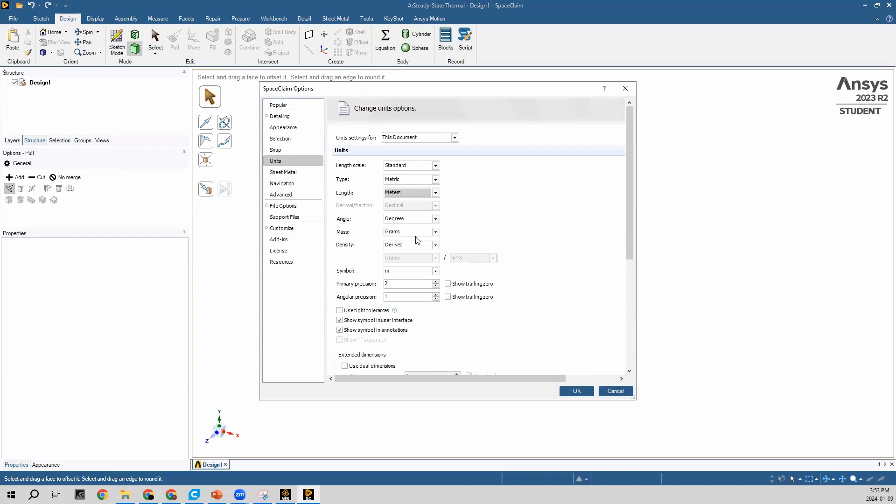
left_click(435, 232)
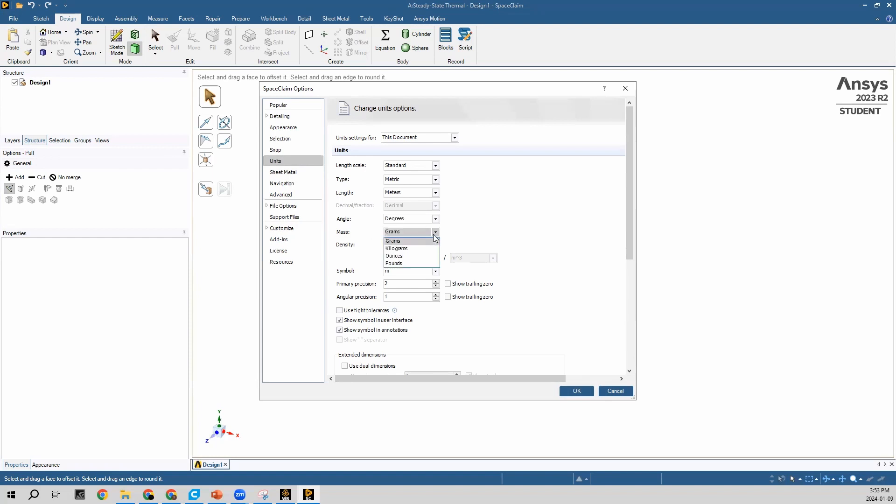
left_click(432, 248)
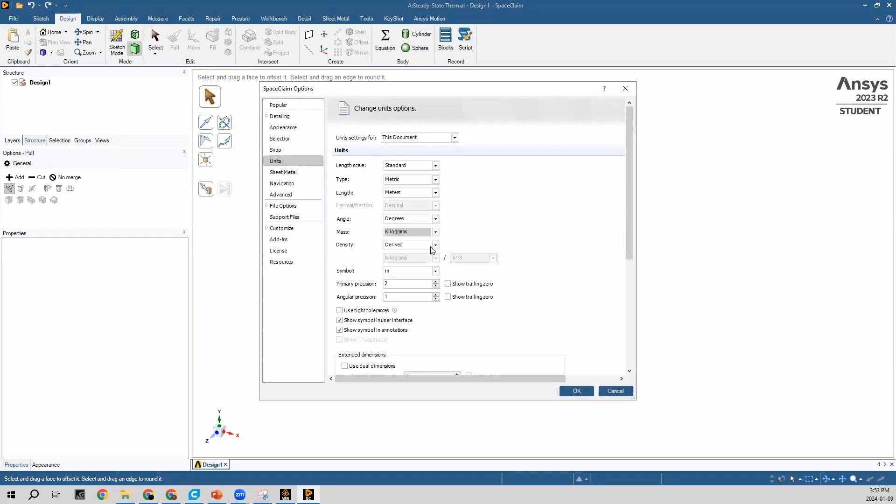
left_click(577, 391)
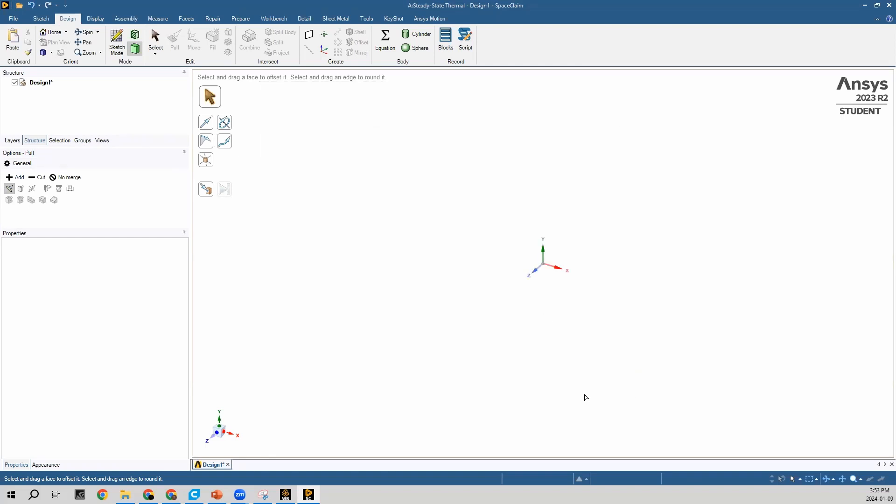
Start a new sketch on the XY plane and turn the view square to it
left_click(117, 55)
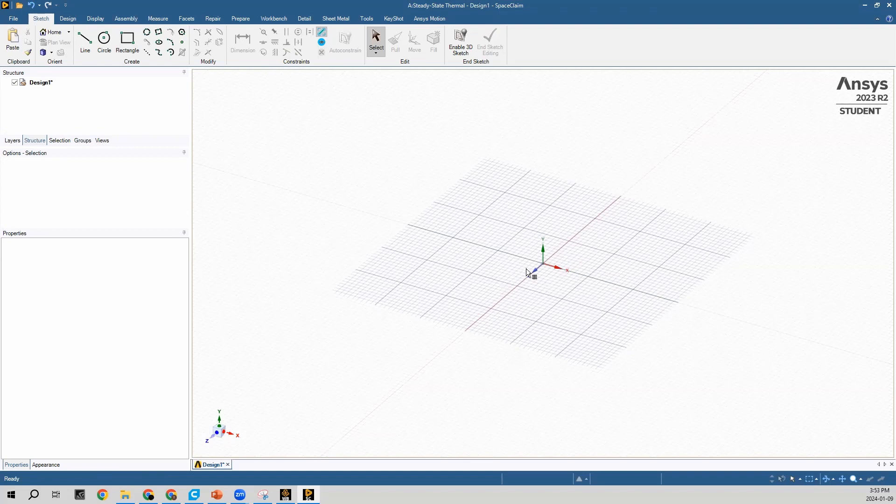
left_click(621, 202)
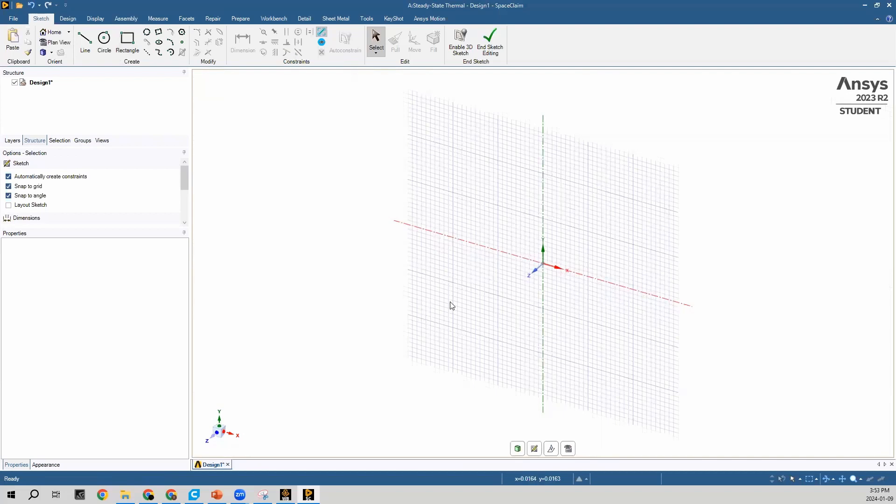
left_click(218, 435)
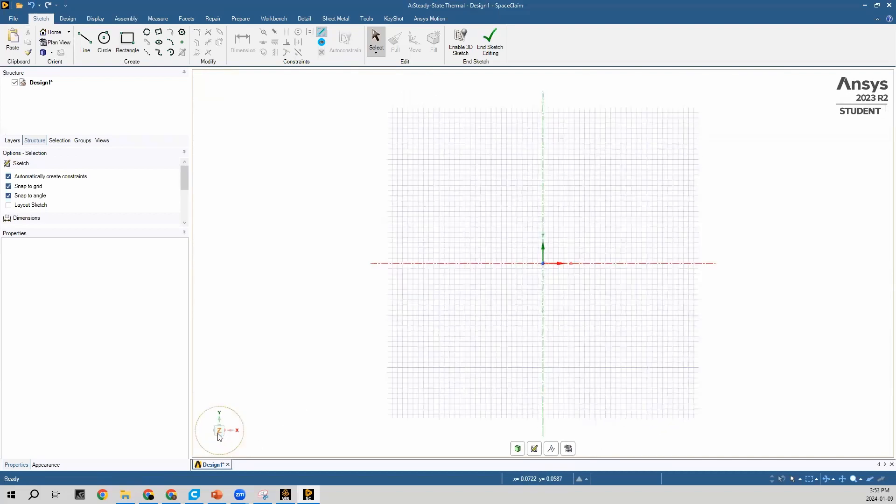
Sketch a 1 m by 1 m rectangle with one corner at the origin and end the sketch to make it a surface
left_click(130, 54)
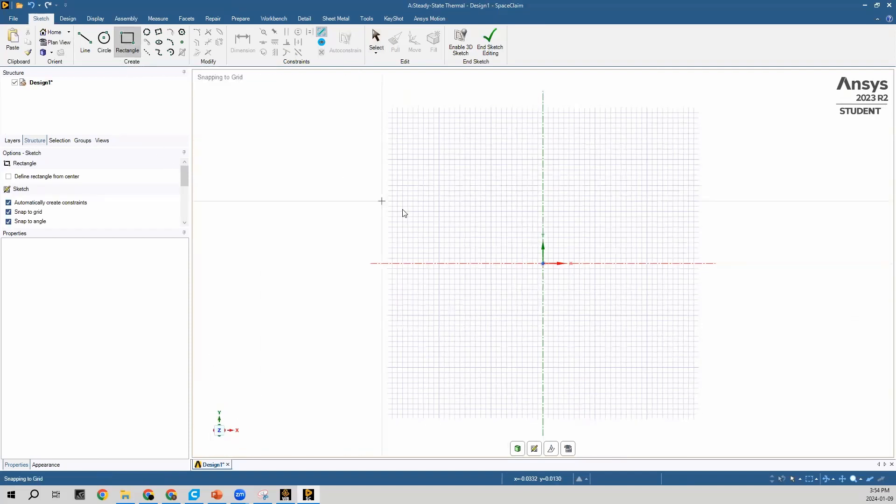
left_click(543, 264)
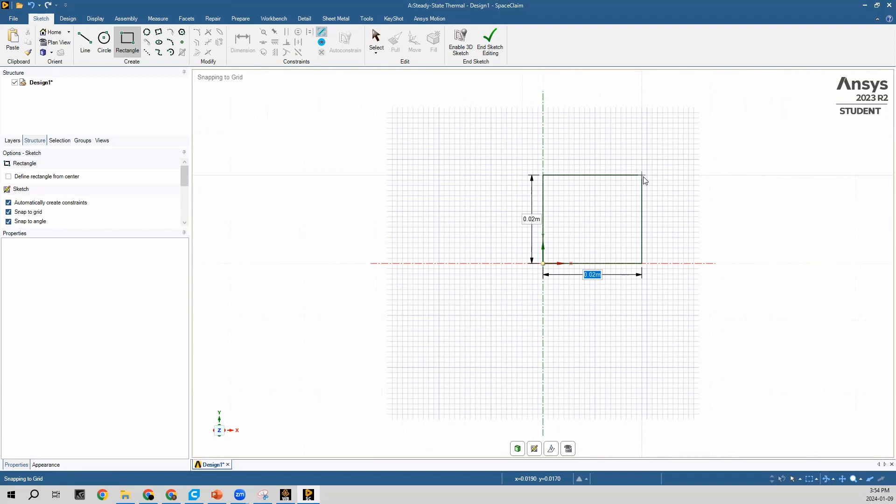
type("1")
scroll(645, 181, "down", 10)
scroll(644, 180, "down", 2)
type("1")
key("Tab")
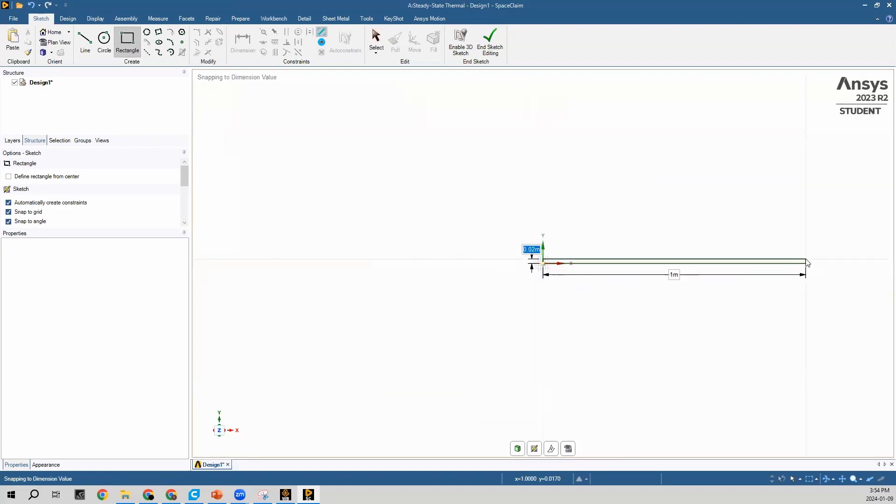
type("1")
key("Return")
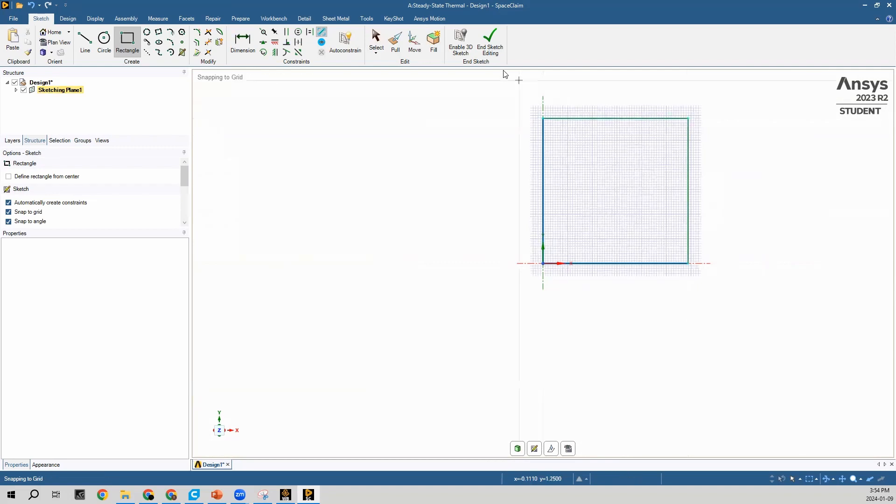
left_click(492, 51)
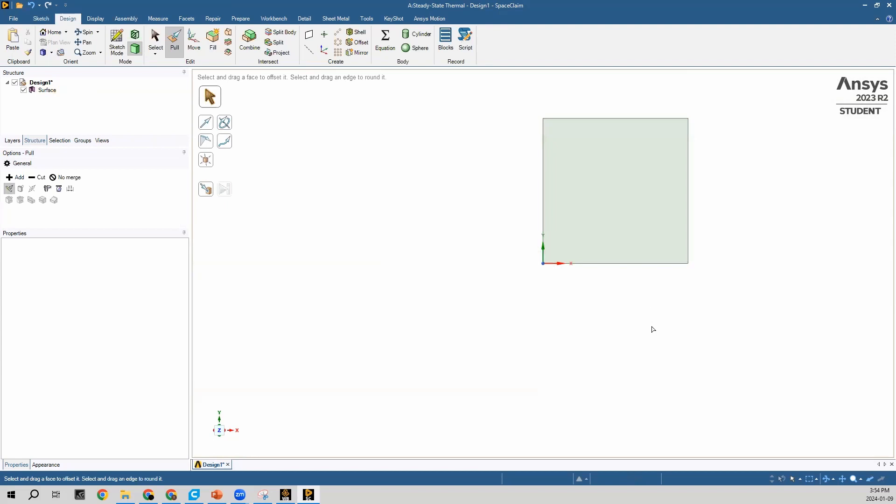
left_click(224, 426)
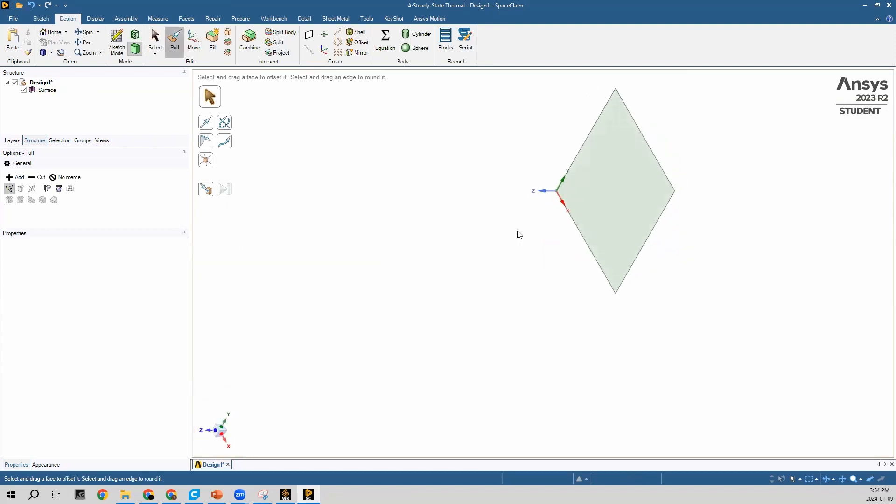
Pull the square surface 0.1 m along positive Z to make it a solid plate
left_click(603, 216)
left_click_drag(603, 216, 585, 221)
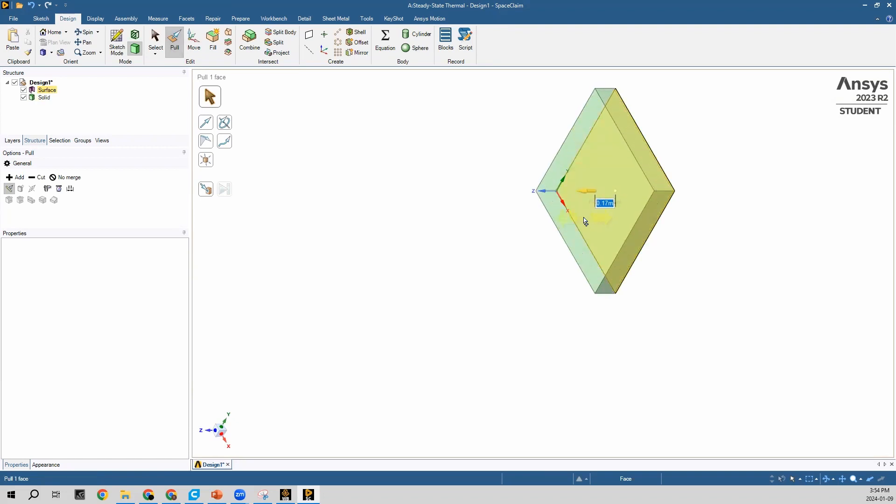
type("0.1")
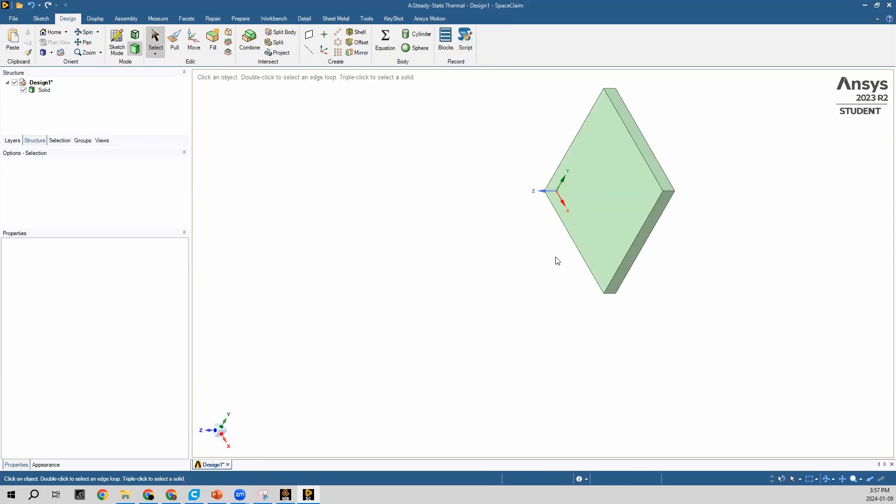
Copy the large front face of the plate and paste it in place as a separate surface
left_click(623, 205)
left_click(603, 190)
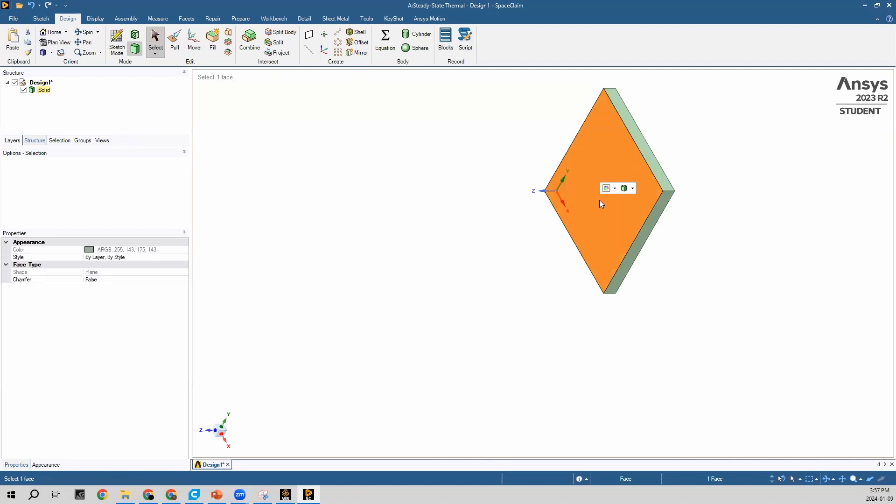
right_click(599, 199)
left_click(620, 397)
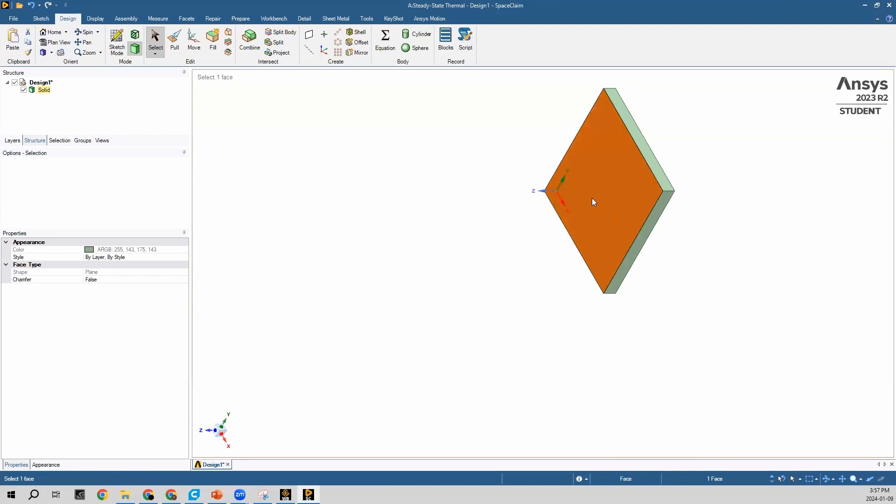
right_click(592, 198)
left_click(621, 406)
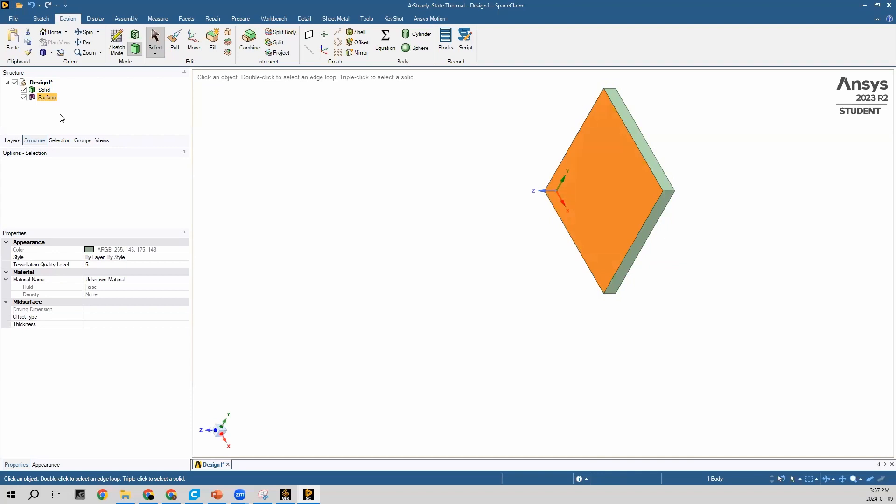
With the first plate hidden, pull the pasted surface 0.1 m along positive Z into a second plate, and show the first one again
left_click(24, 91)
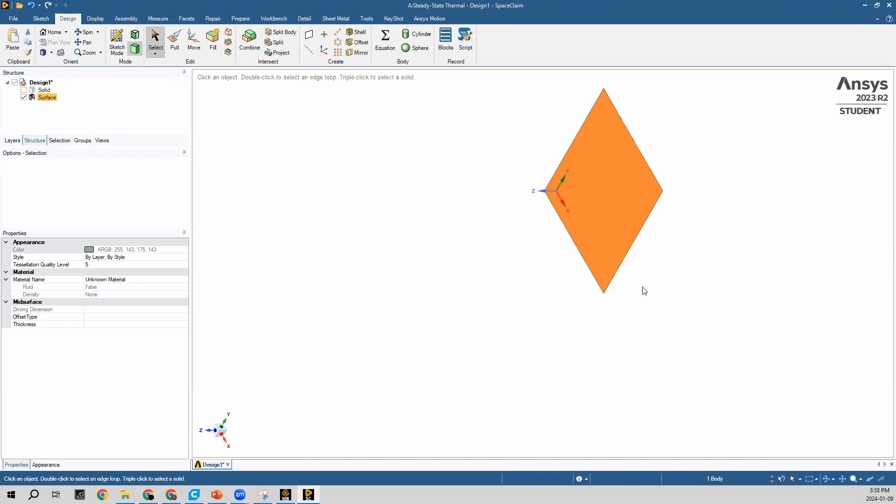
left_click(24, 90)
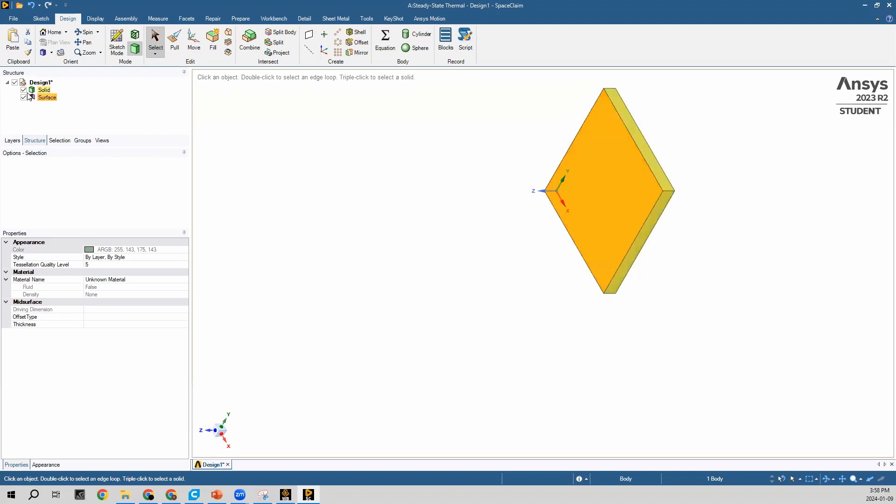
left_click(24, 90)
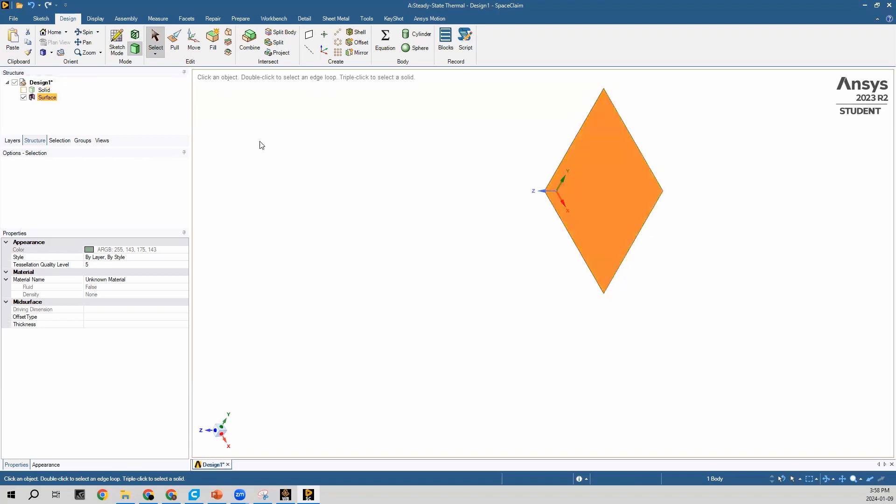
left_click(175, 47)
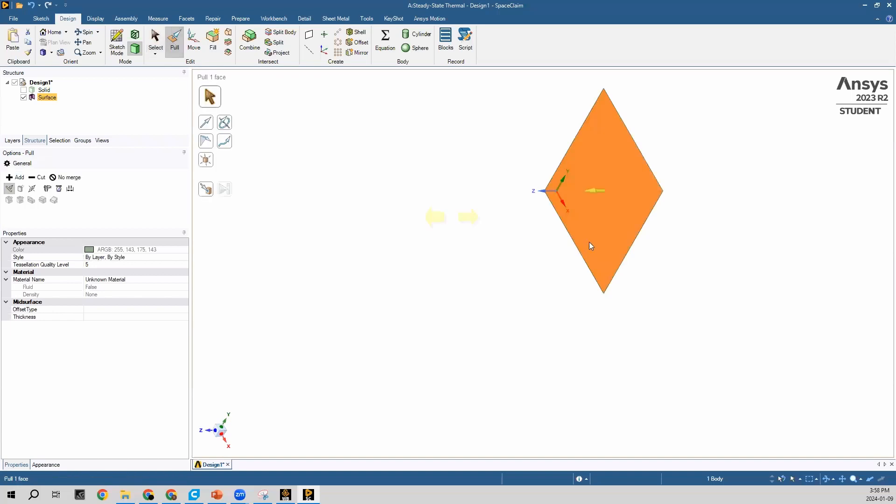
left_click_drag(603, 207, 568, 200)
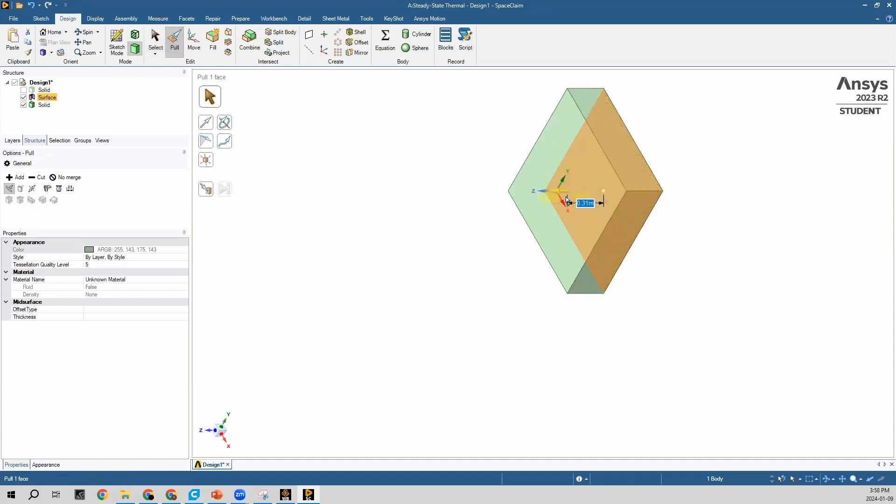
type("0.1")
key("Return")
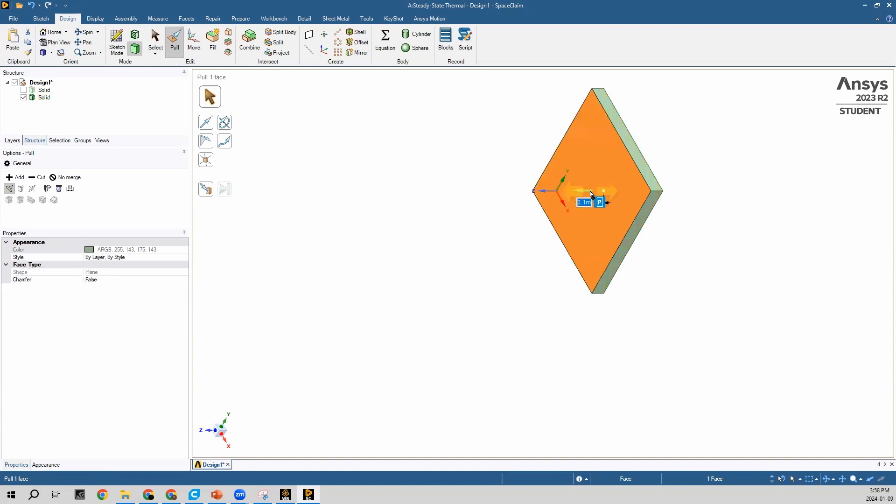
left_click(488, 272)
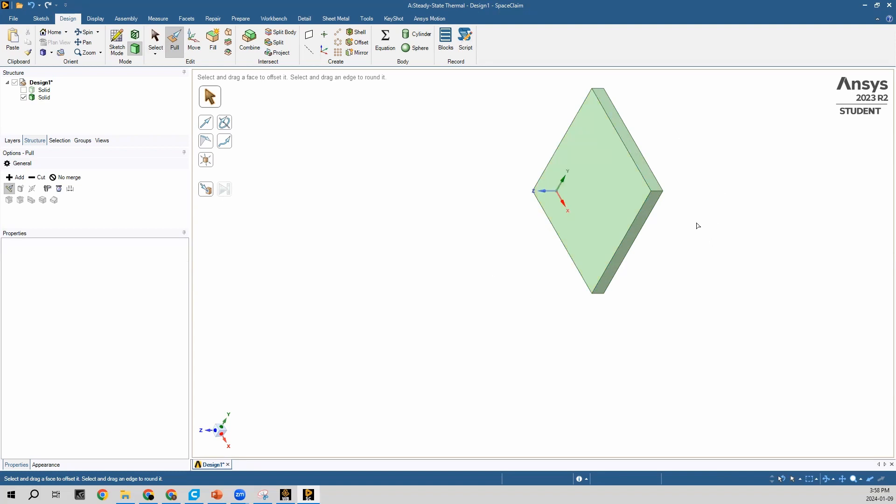
left_click(23, 90)
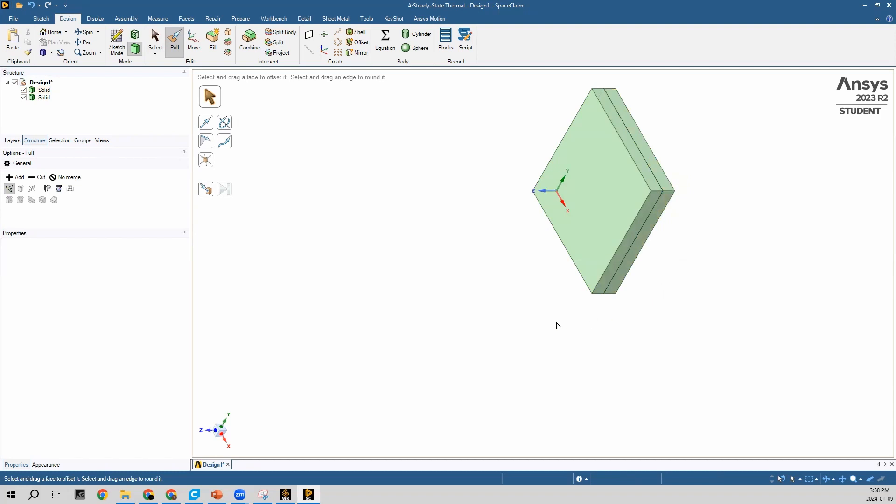
Copy the outer front face of the second plate and paste it in place as a new surface
left_click(593, 236)
left_click(442, 329)
key("s")
left_click(564, 225)
left_click(607, 206)
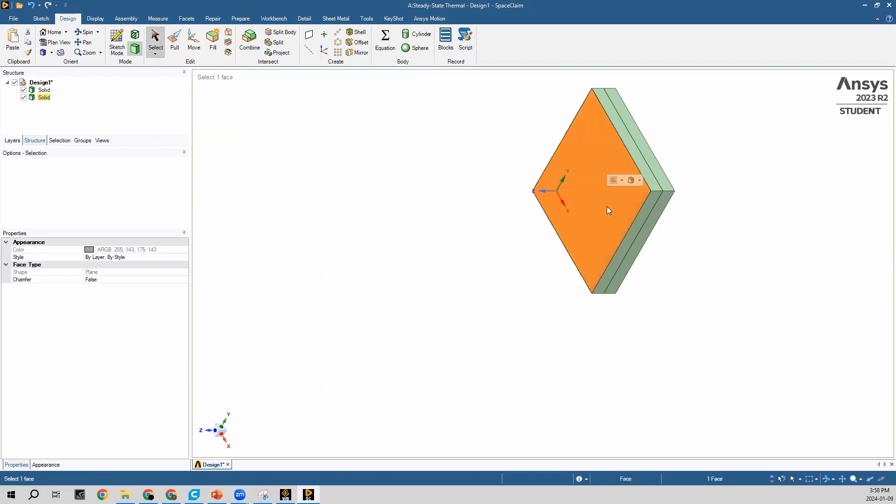
right_click(607, 206)
left_click(641, 406)
right_click(599, 237)
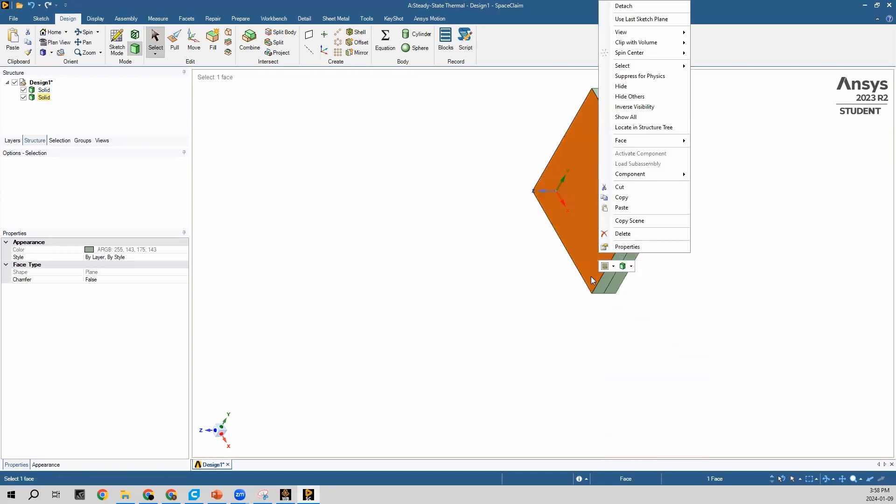
left_click(622, 208)
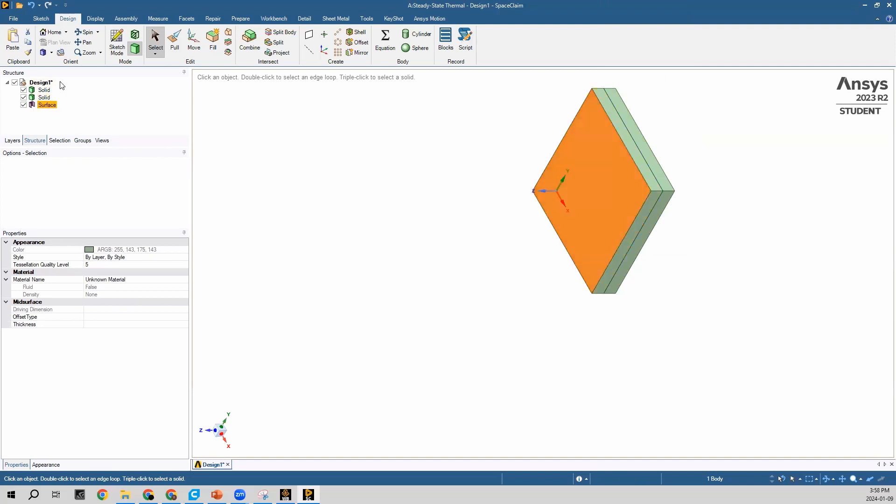
With both plates hidden, pull the new surface 0.1 m along positive Z into a third plate, and show the other two again
left_click(23, 97)
left_click(23, 90)
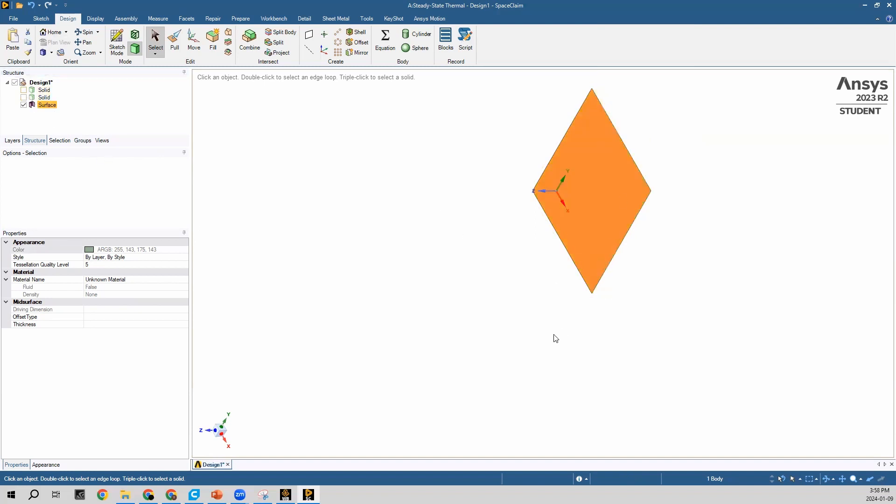
left_click(175, 43)
left_click_drag(584, 236, 542, 236)
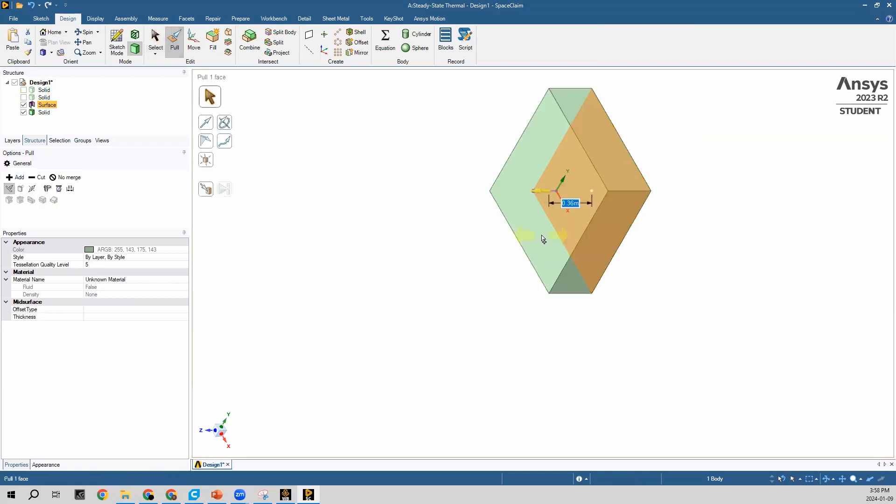
type("0.1")
key("Return")
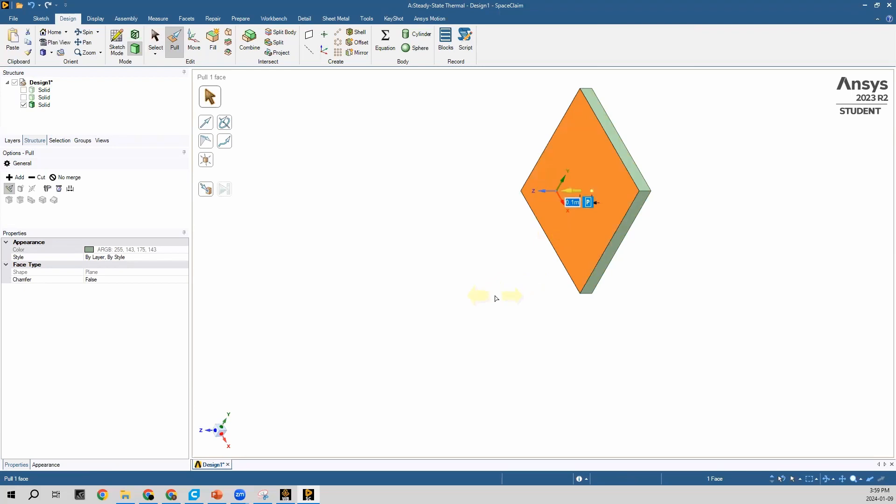
left_click(286, 240)
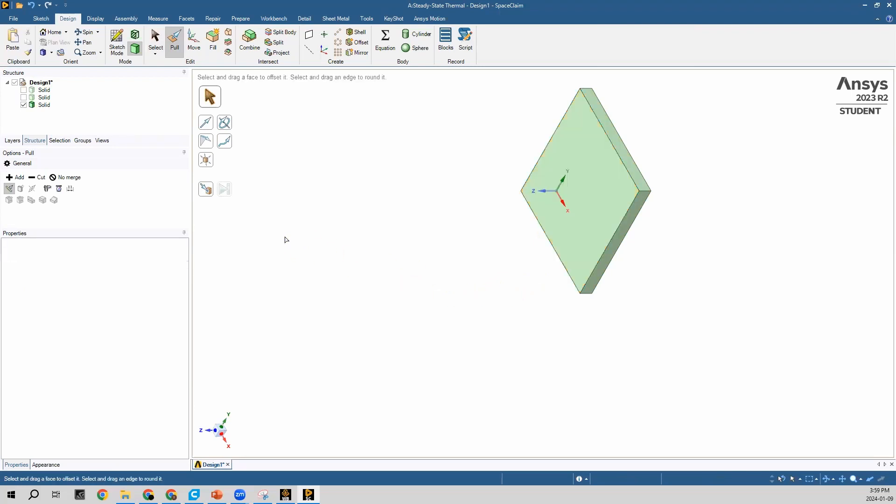
left_click(23, 97)
left_click(23, 90)
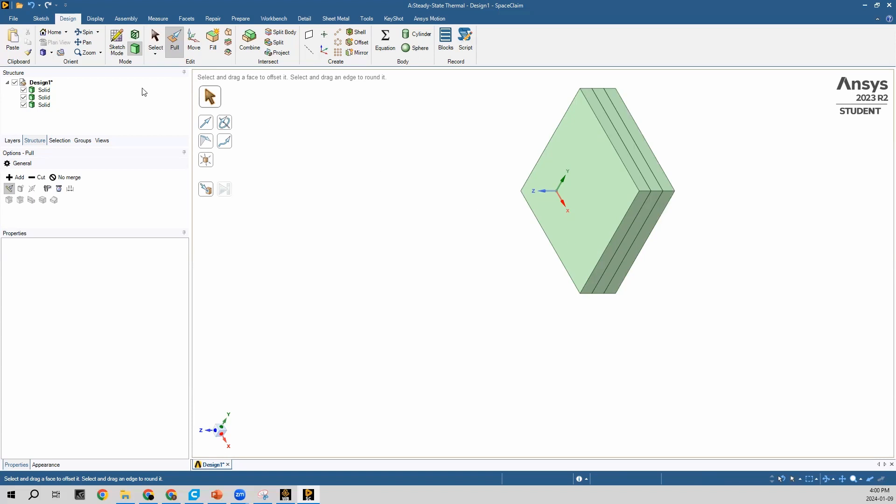
Select all three solids and move each of them into its own new component
left_click(45, 90)
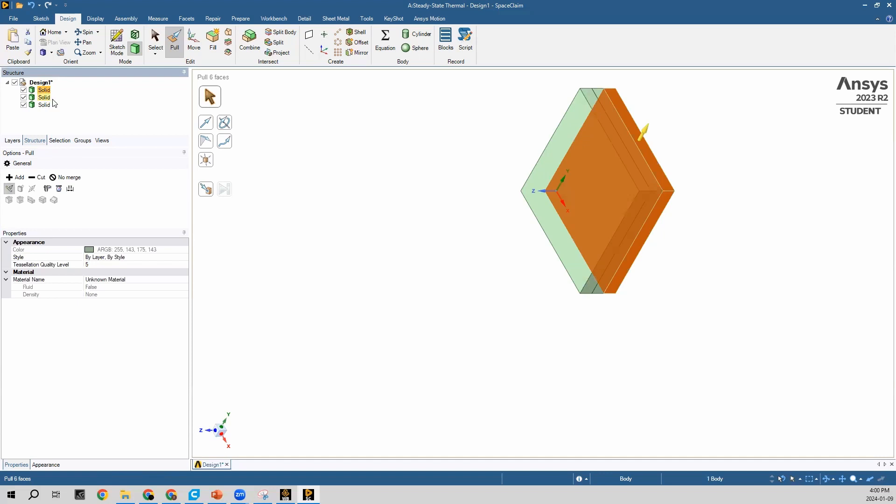
left_click(45, 105, "shift")
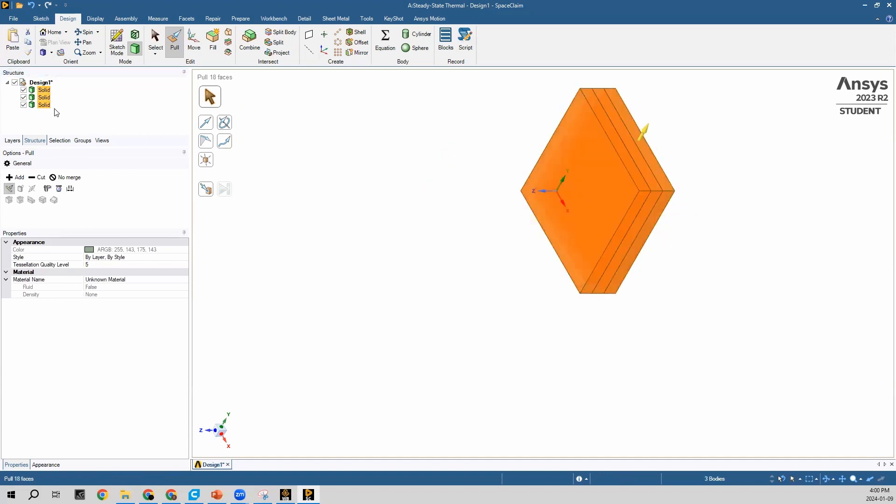
right_click(48, 110)
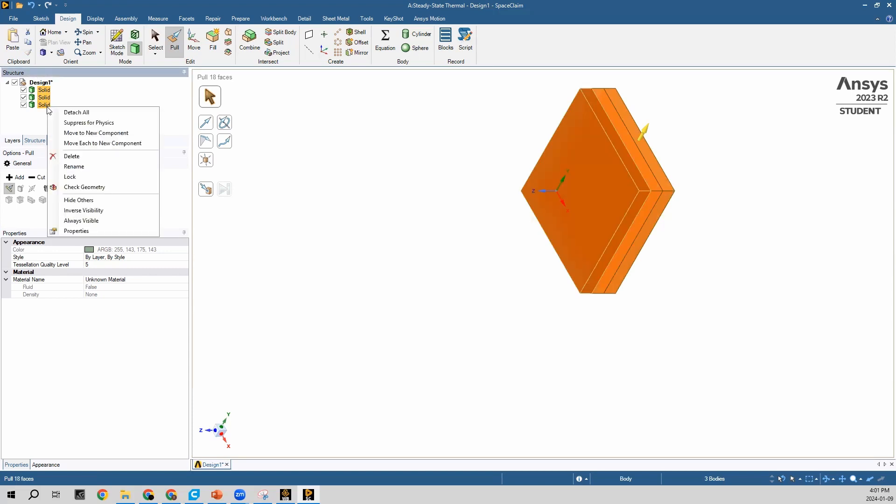
left_click(84, 147)
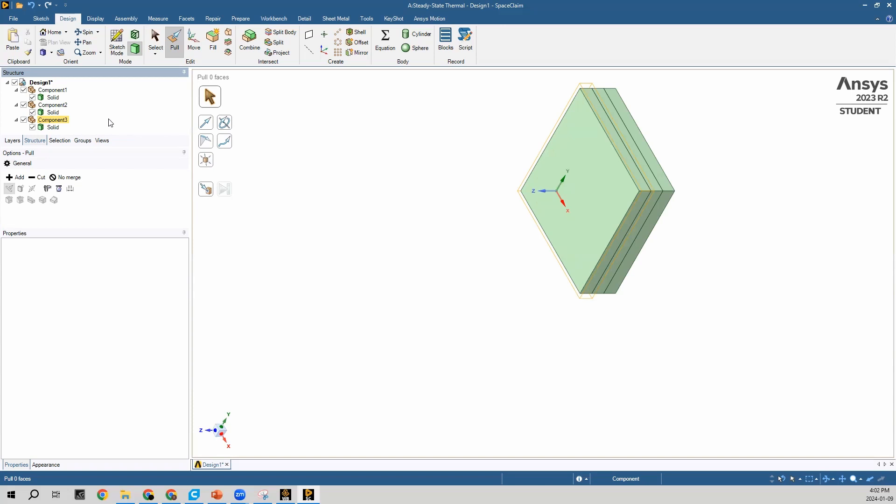
Set the Share Topology property of the whole Design1 assembly to Share
left_click(47, 83)
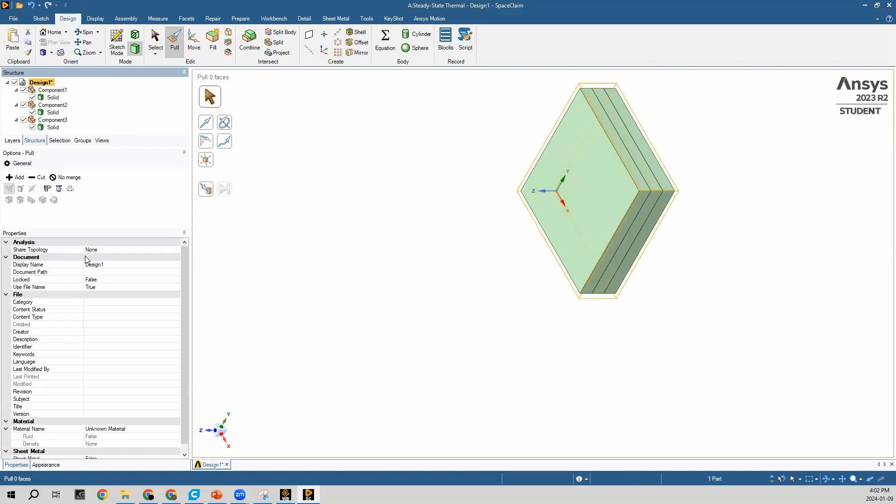
left_click(99, 250)
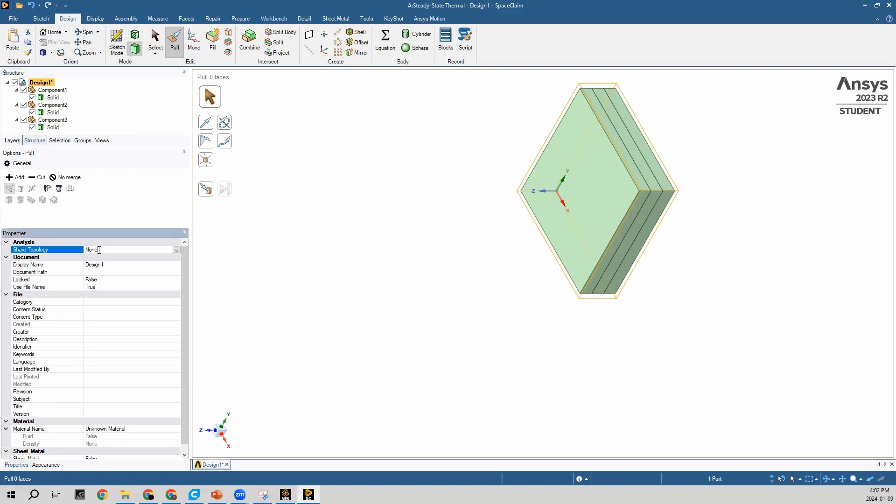
left_click(177, 251)
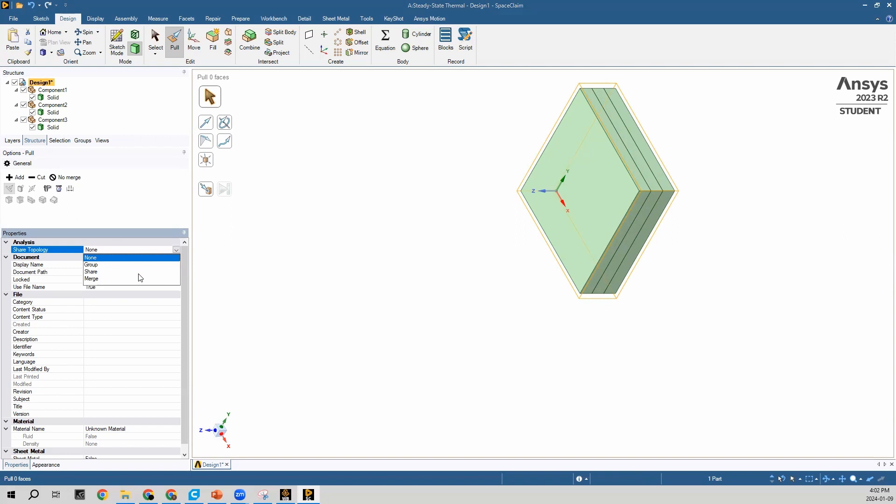
left_click(99, 272)
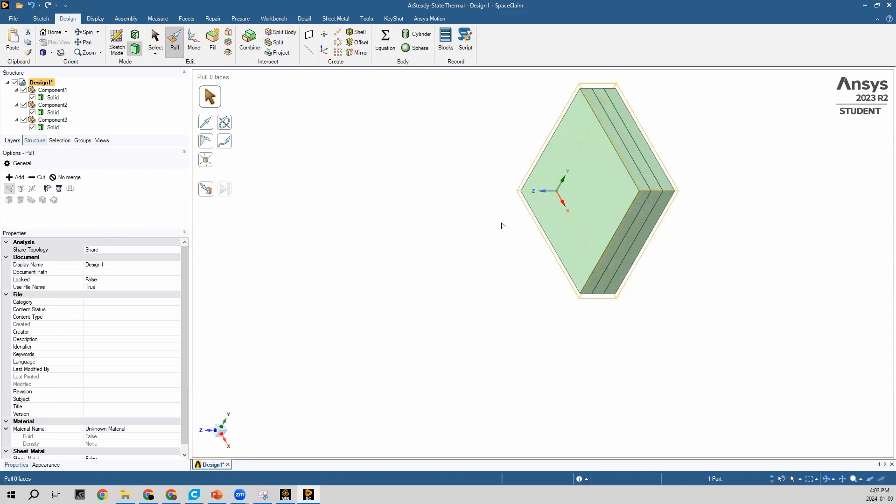
Close SpaceClaim, return to the Workbench project schematic and open the steady-state thermal system's Model in Mechanical
left_click(883, 6)
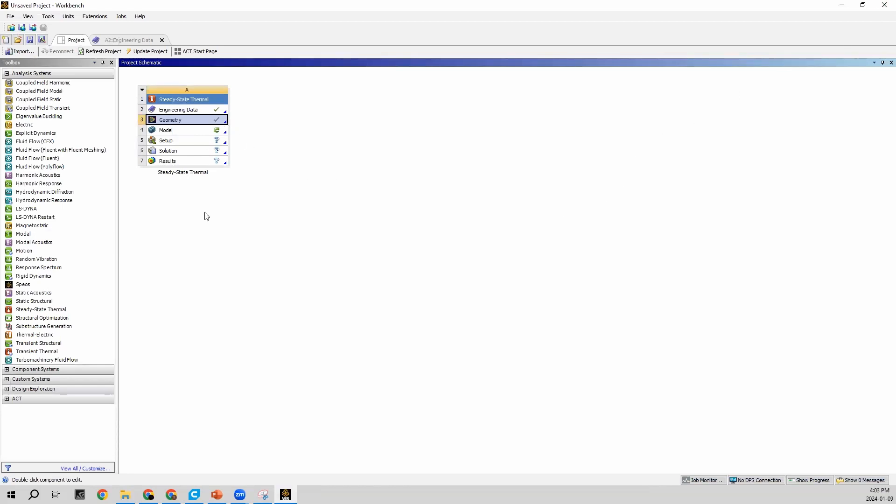
double_click(173, 132)
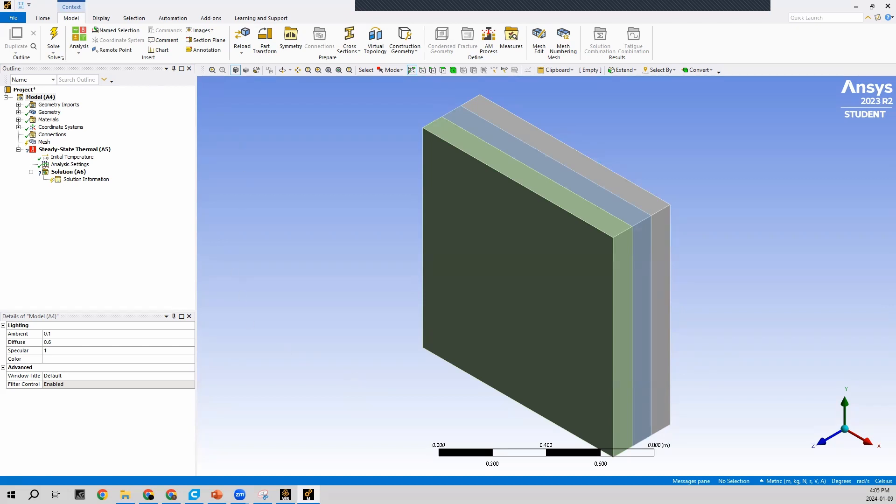
Expand the geometry tree down to the three component solids and assign Steel 1010 to the middle plate, Component2
left_click(18, 112)
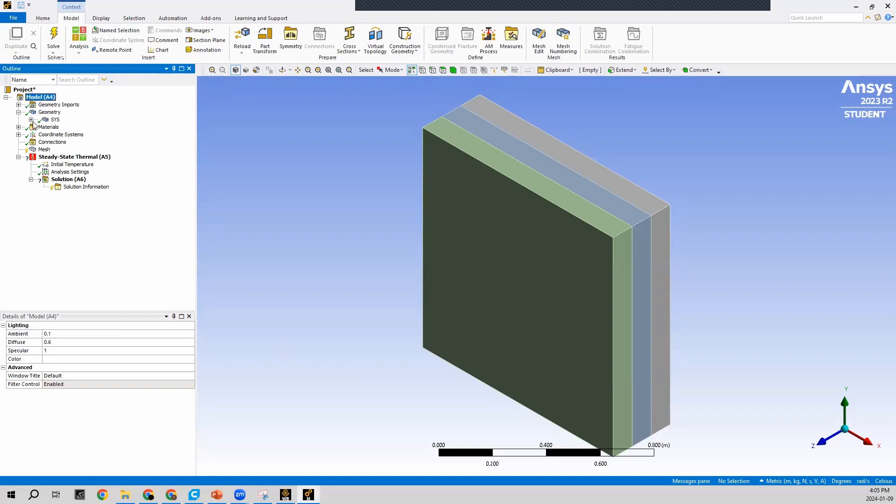
left_click(31, 120)
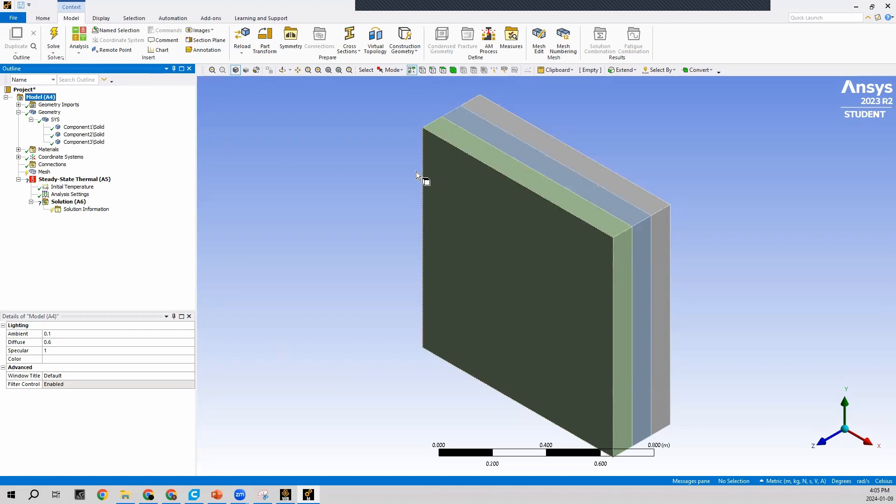
left_click(81, 129)
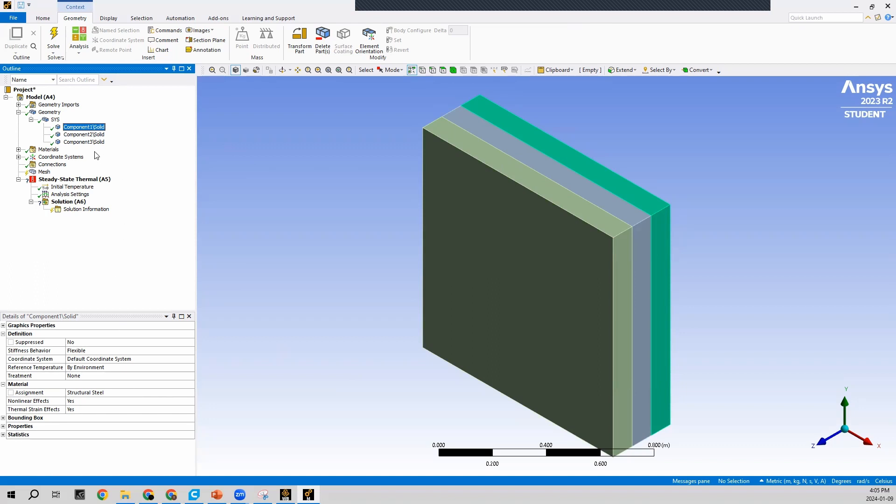
left_click(85, 135)
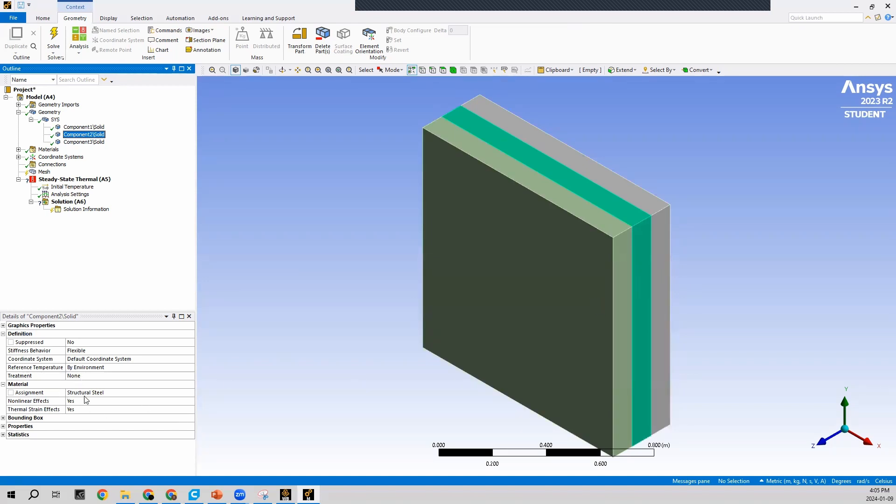
left_click(156, 394)
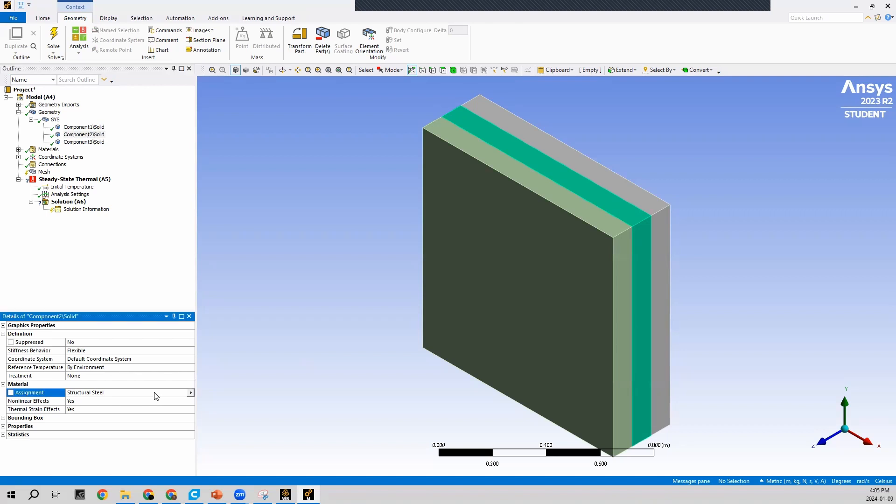
left_click(190, 393)
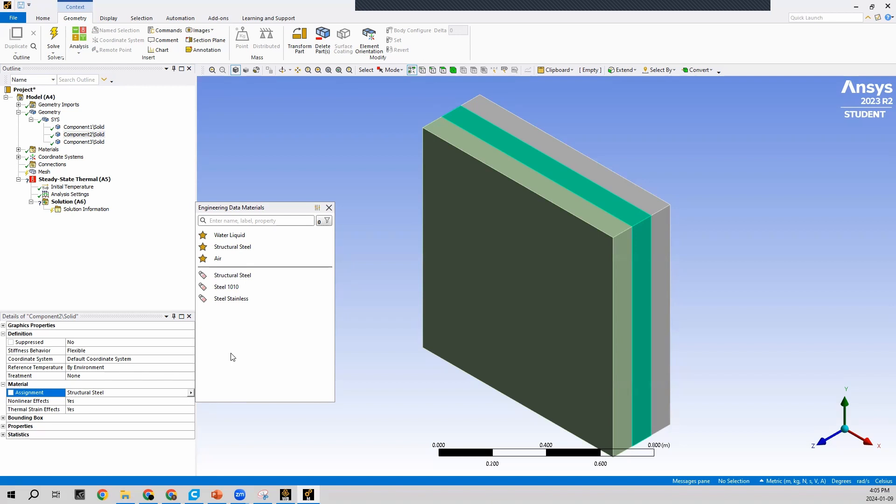
left_click(239, 288)
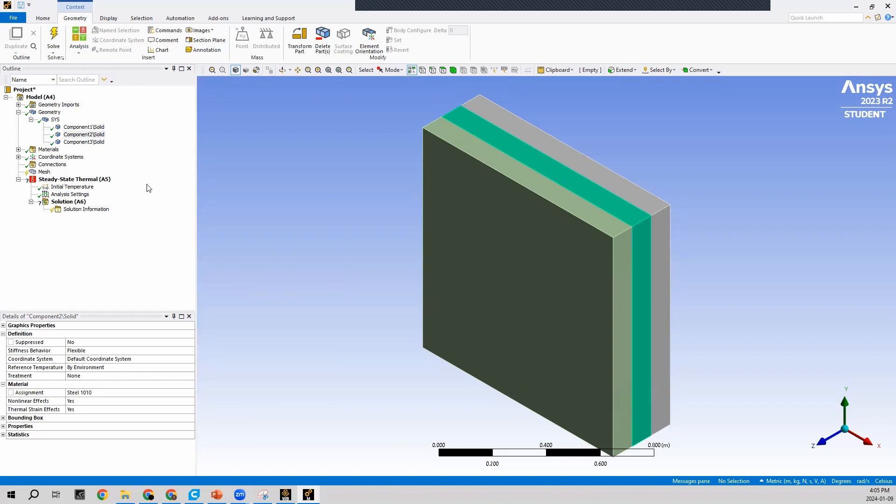
Assign the Steel Stainless material to the Component3 solid
left_click(84, 142)
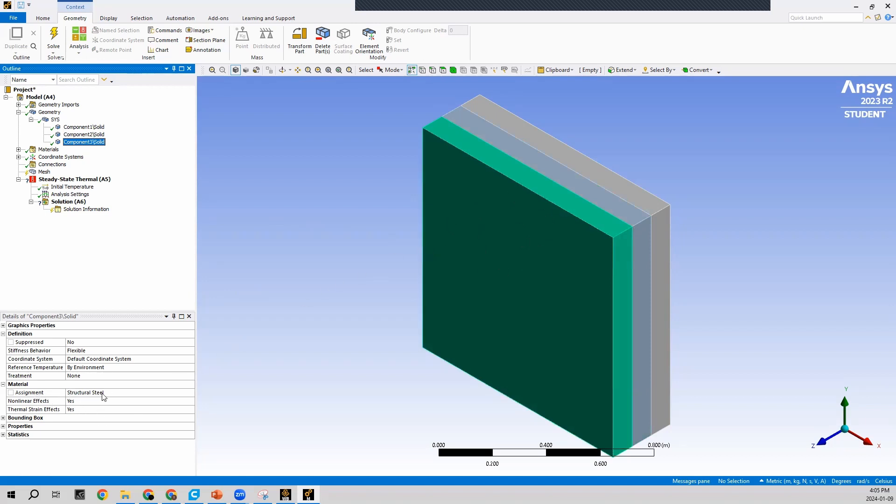
left_click(191, 393)
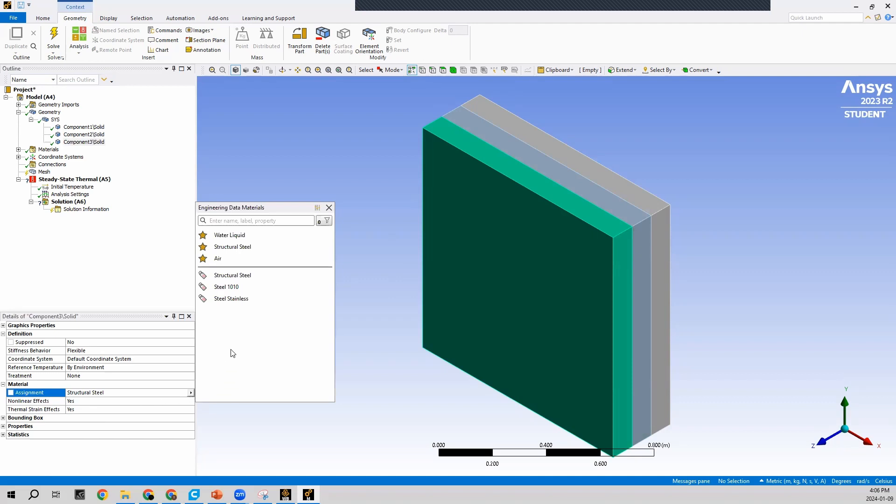
left_click(231, 302)
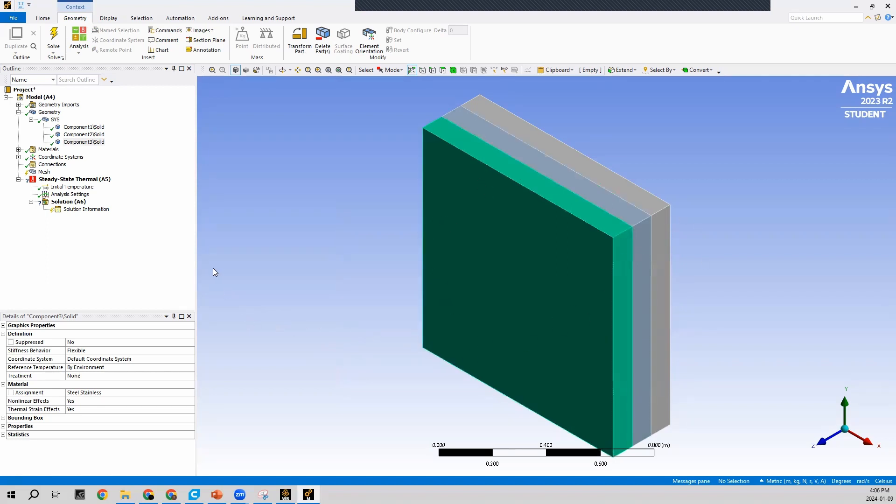
Generate the mesh for the three plates with the default mesh settings
left_click(44, 173)
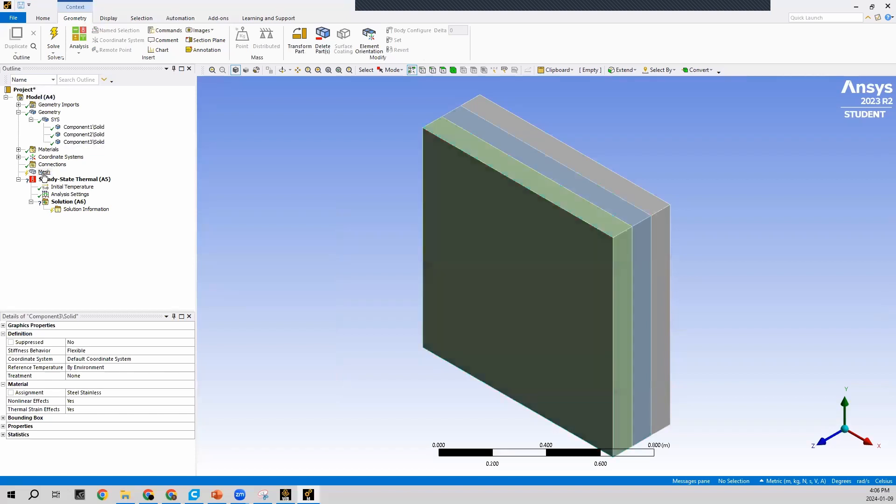
right_click(43, 175)
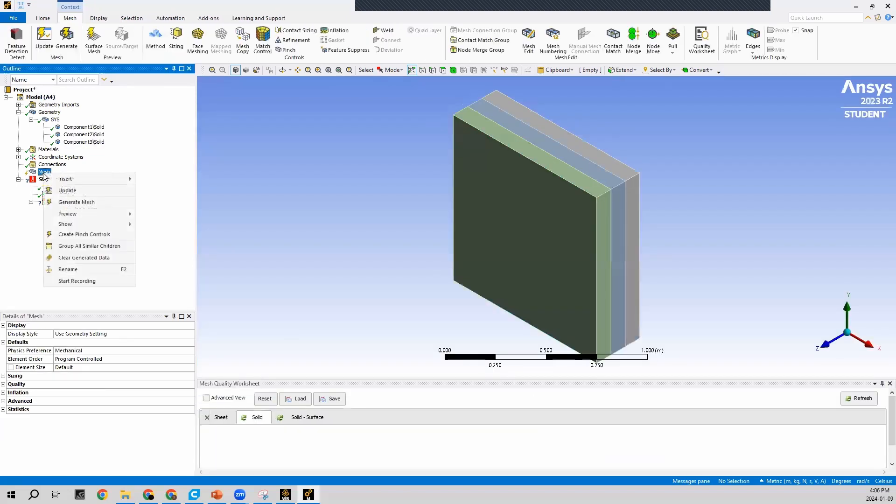
left_click(94, 202)
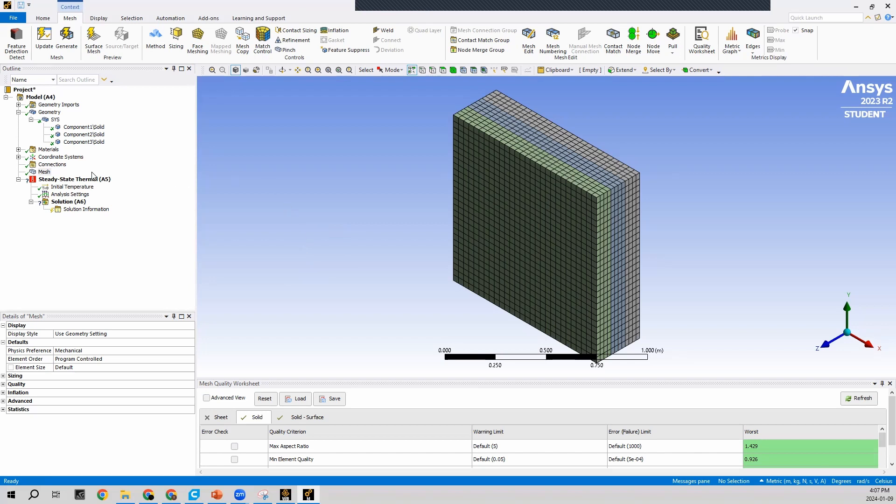
Add a Temperature boundary condition to the steady-state thermal analysis, scoped to the outer face of Component3, at the default 22 °C
right_click(75, 181)
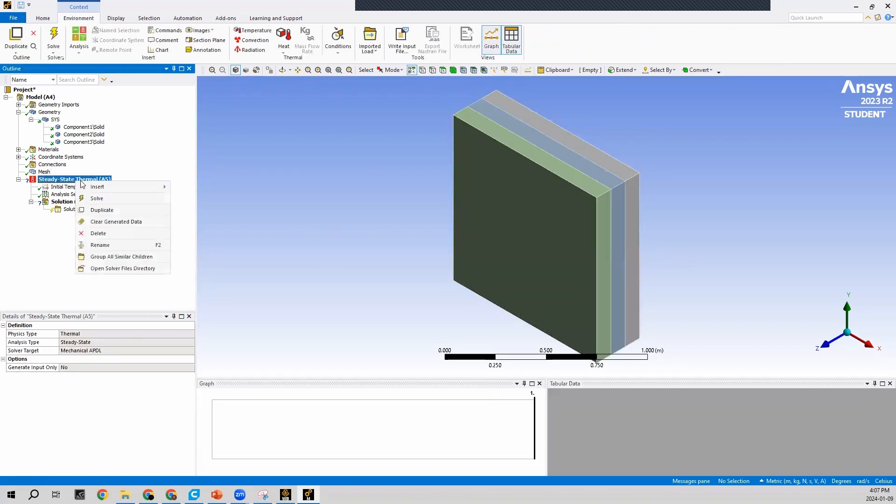
mouse_move(98, 188)
left_click(178, 189)
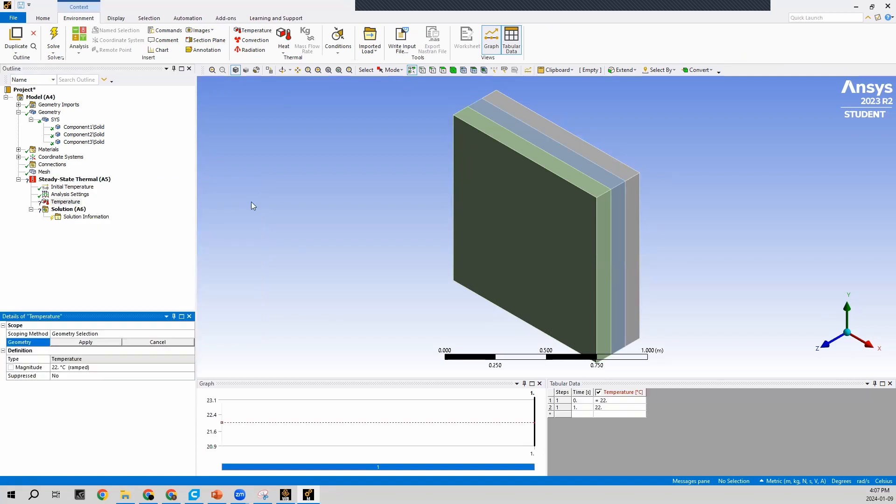
left_click(442, 72)
left_click(520, 241)
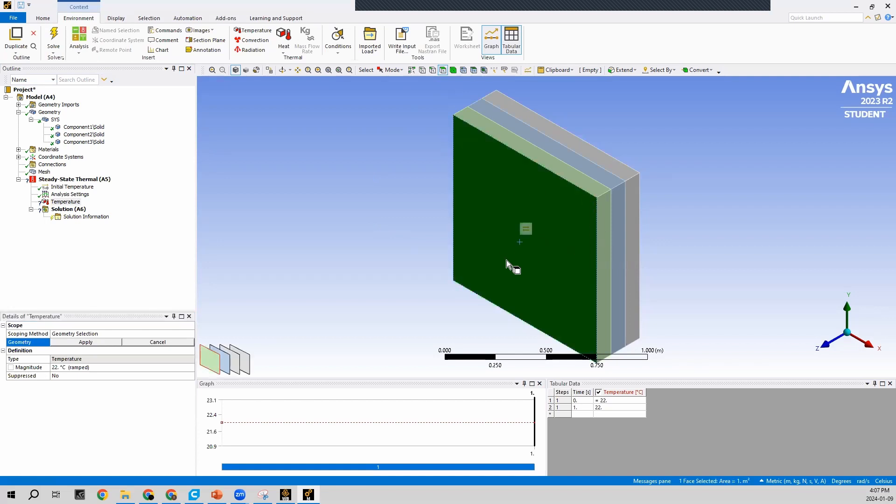
left_click(86, 343)
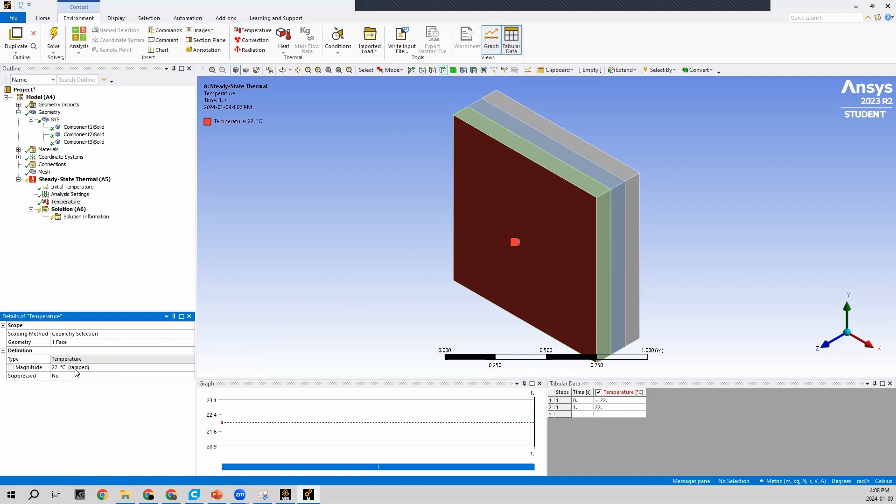
Add a second Temperature boundary condition on the outer face of Component1, opposite the first one, and set its magnitude to 100 °C
right_click(62, 181)
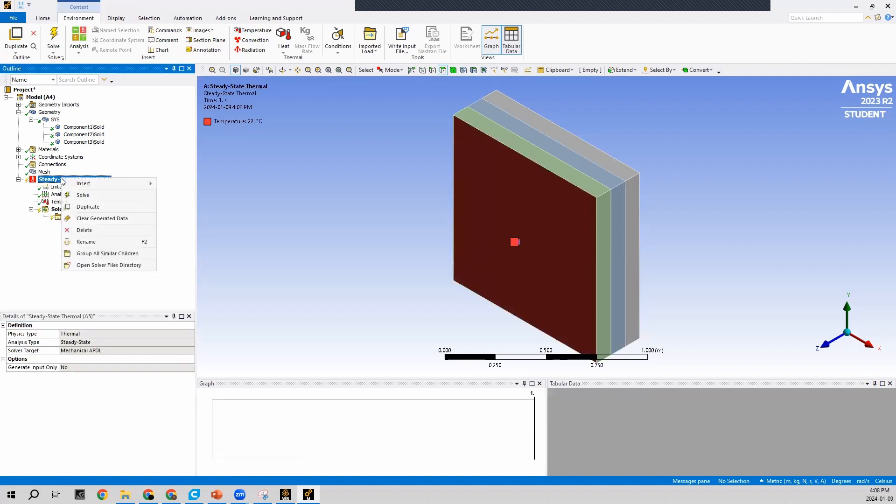
mouse_move(79, 185)
left_click(180, 185)
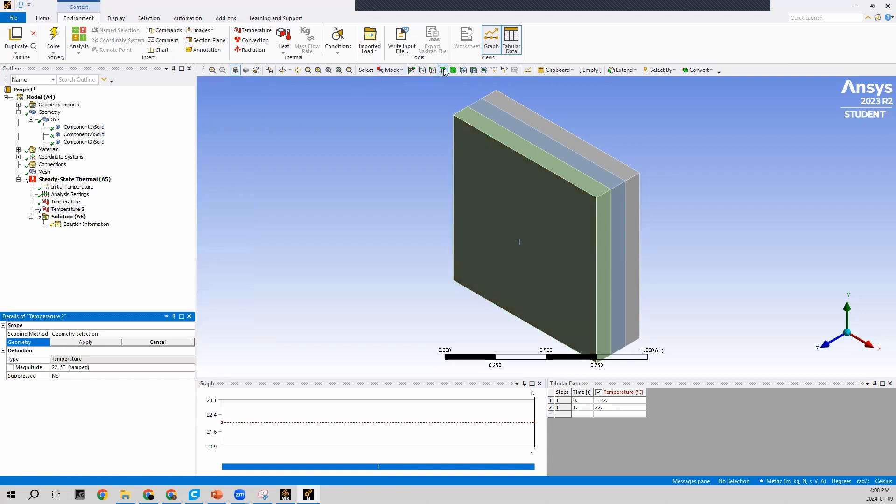
left_click(718, 226)
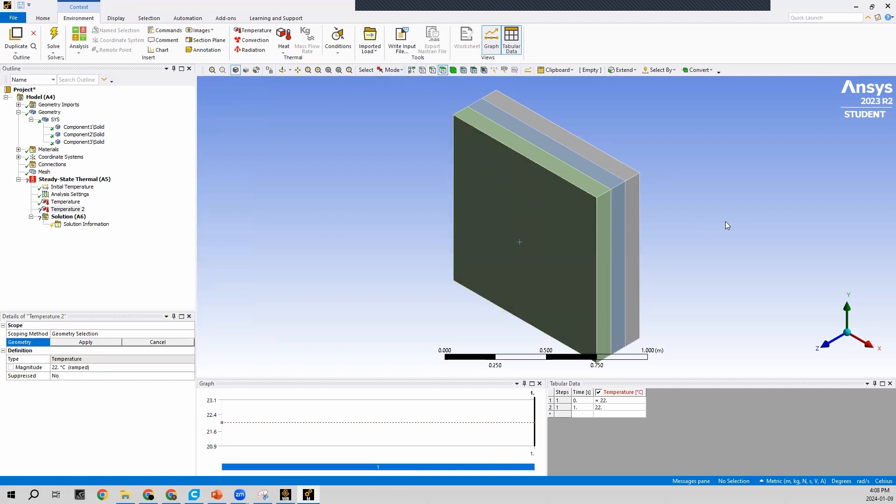
middle_click_drag(687, 217, 528, 228)
left_click(545, 240)
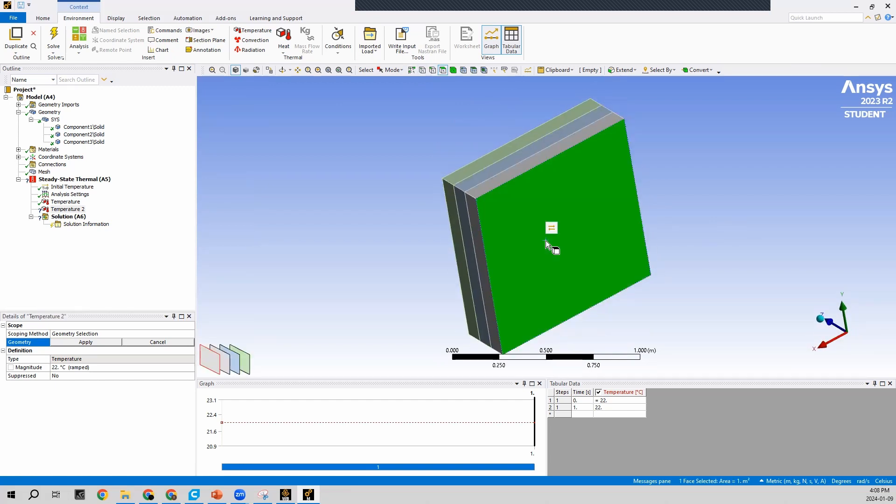
left_click(84, 344)
left_click(66, 368)
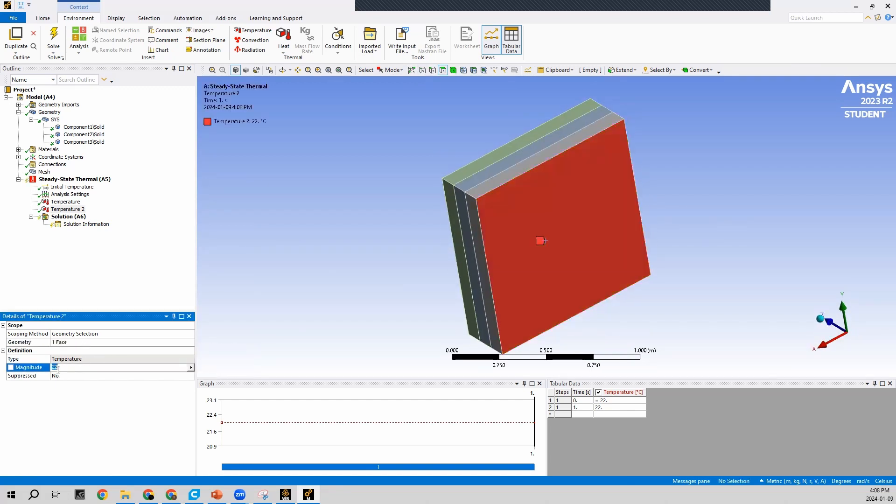
type("100")
key("Return")
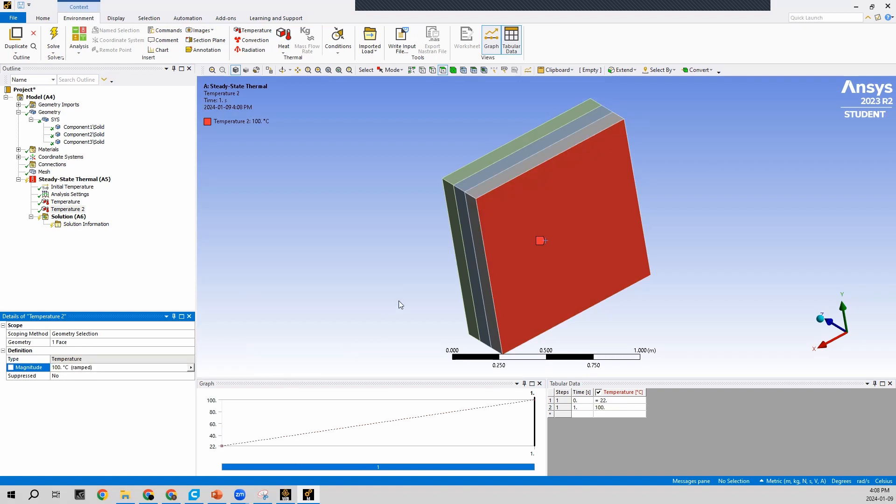
Check both temperature boundary conditions on the model, and insert a thermal Temperature result for all bodies under the Solution
left_click(74, 179)
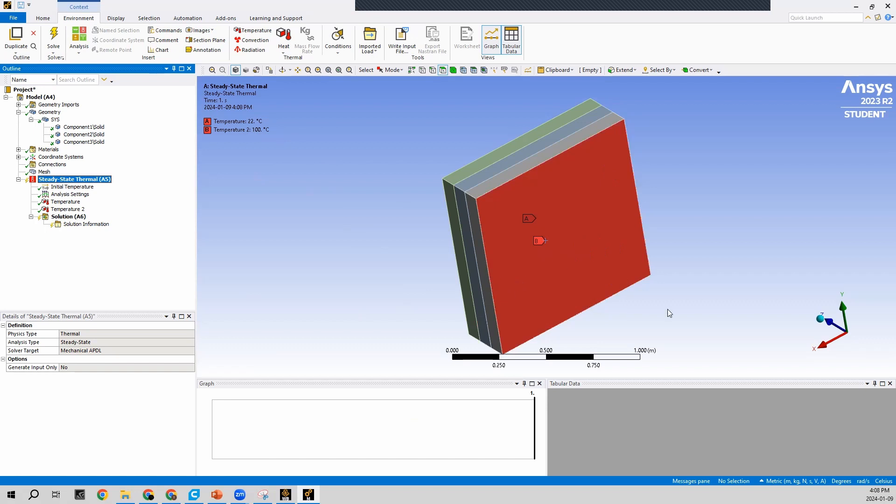
middle_click_drag(394, 293, 462, 254)
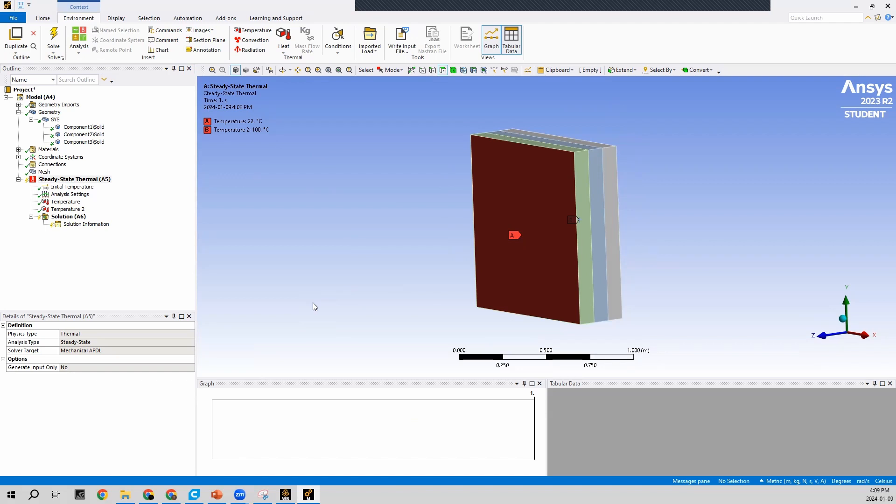
right_click(69, 220)
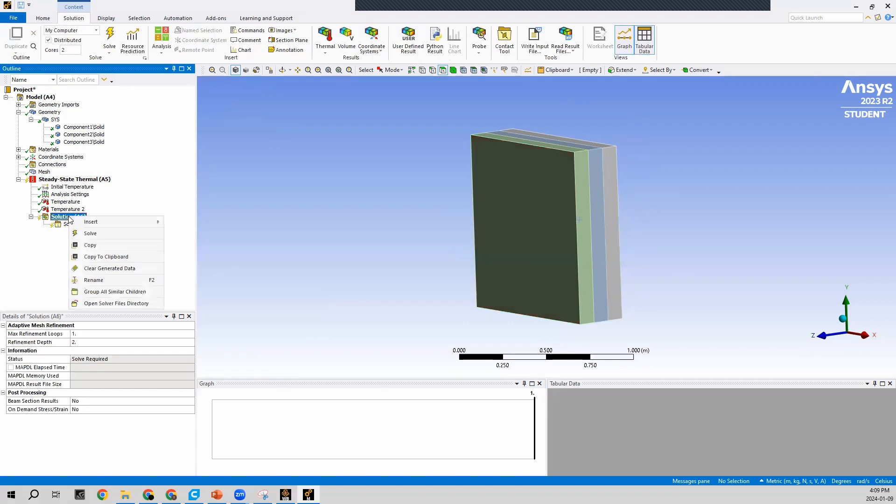
mouse_move(100, 222)
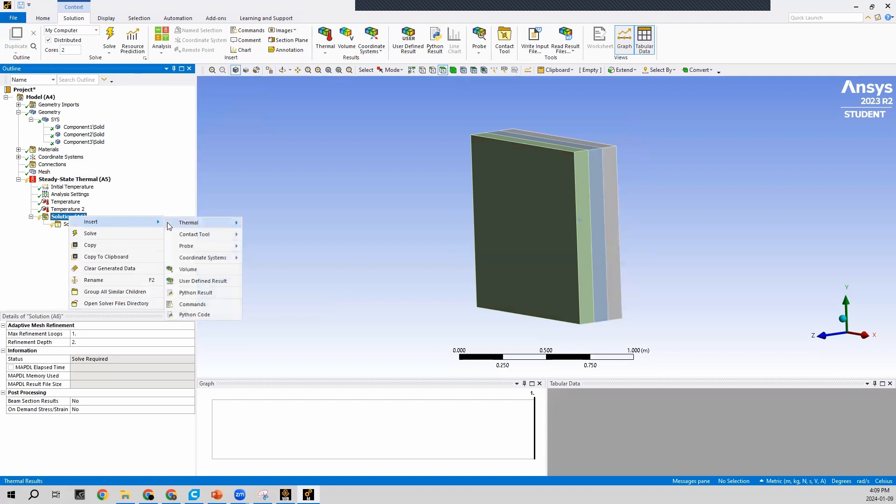
mouse_move(188, 223)
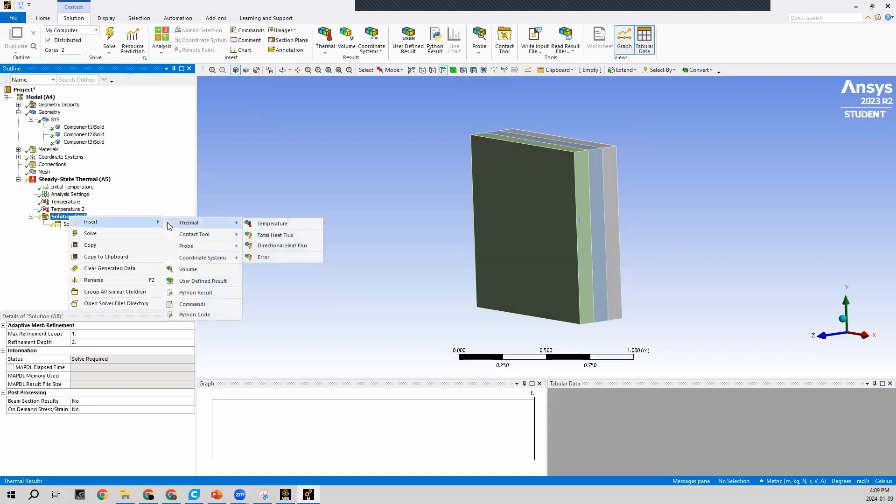
left_click(263, 226)
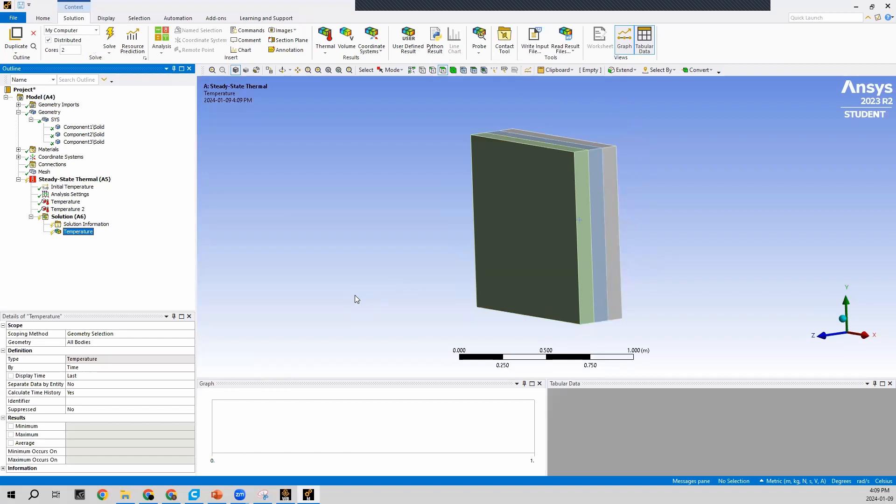
Insert a Heat Flux probe under the Solution, scoped to the outer face of Component3, with its result selection set to Total
left_click(61, 217)
right_click(61, 218)
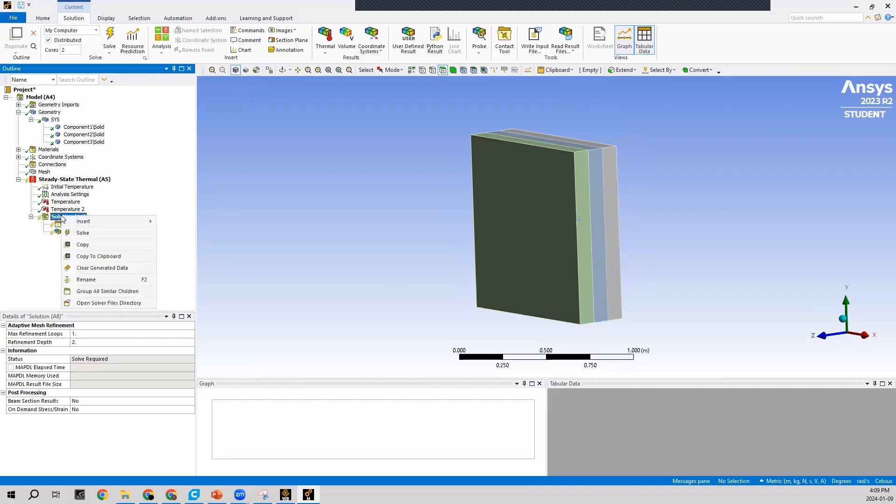
mouse_move(74, 221)
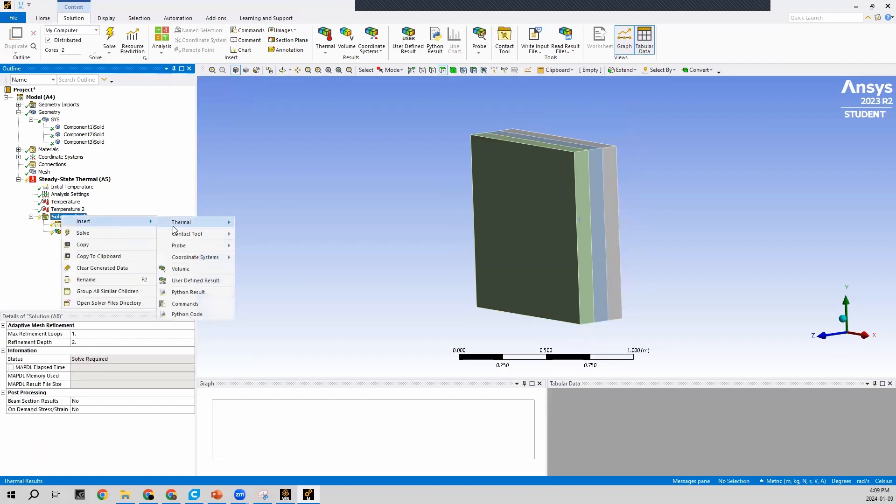
mouse_move(180, 247)
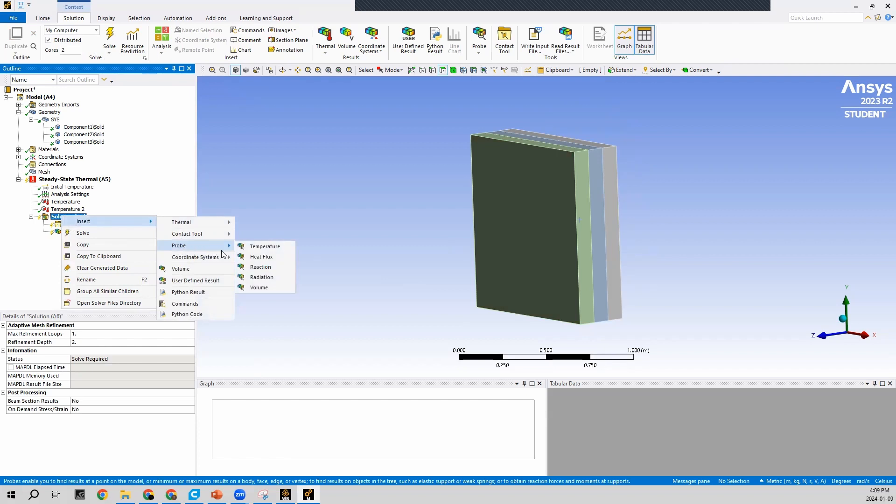
left_click(254, 257)
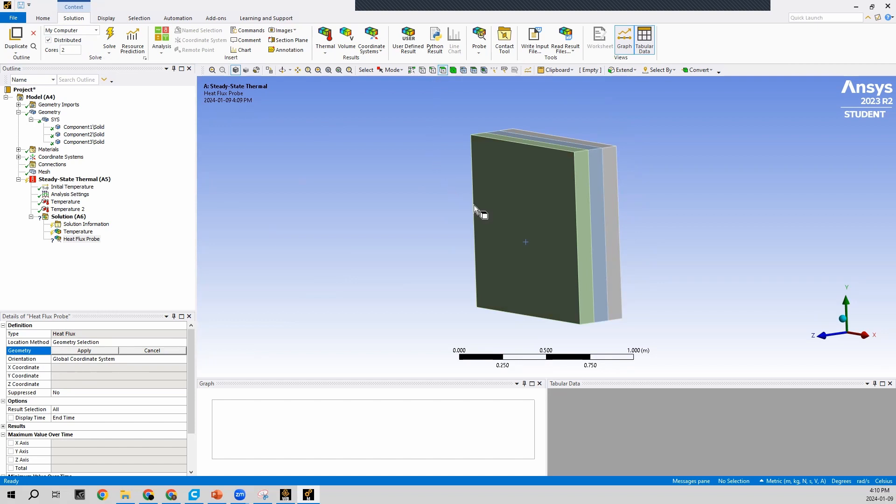
left_click(503, 208)
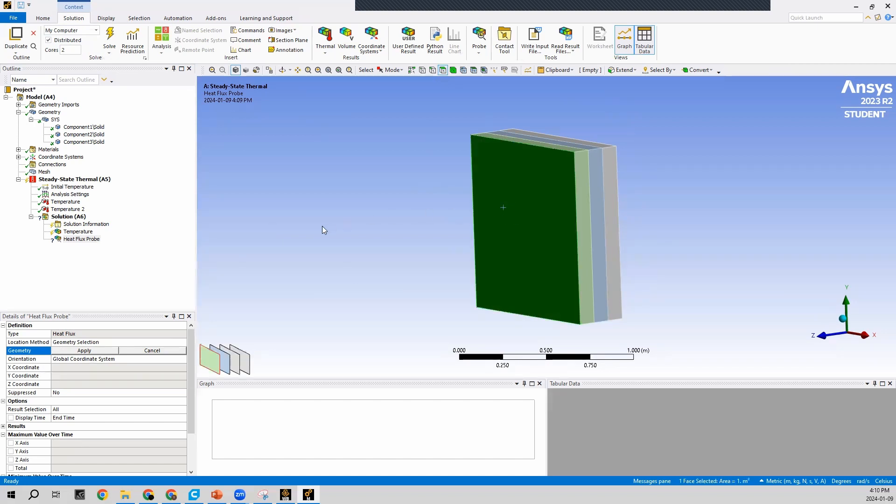
left_click(84, 350)
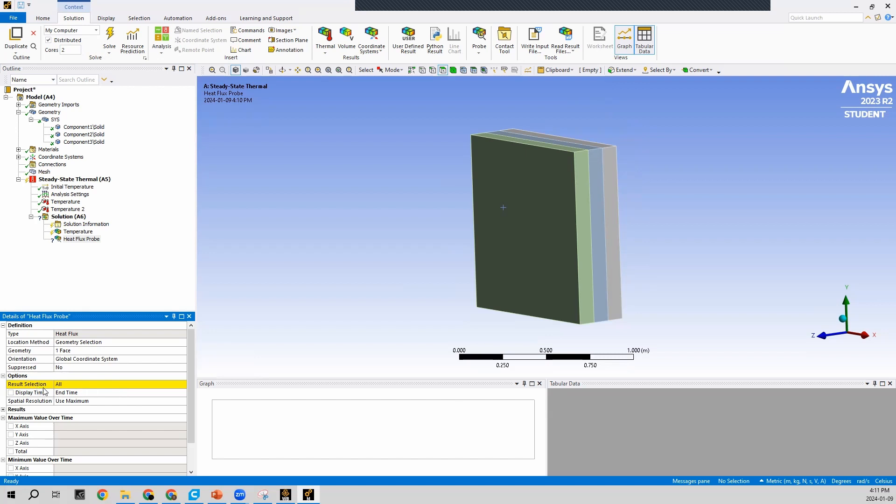
left_click(79, 384)
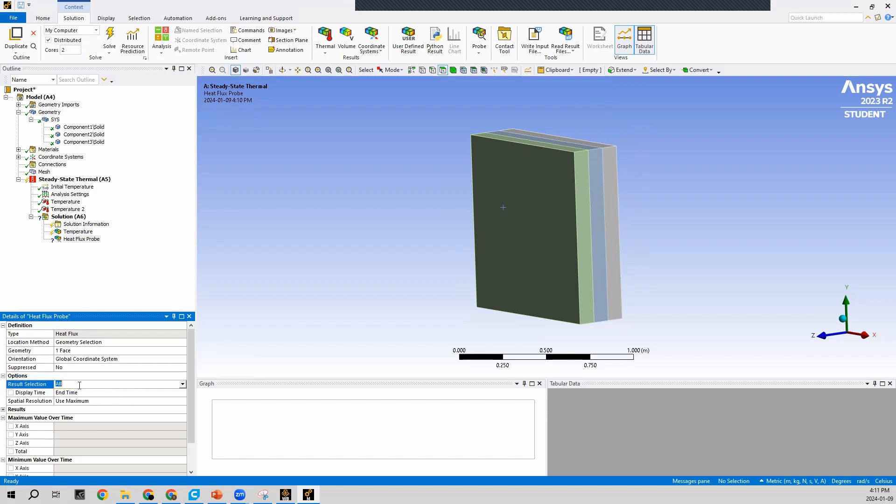
left_click(183, 384)
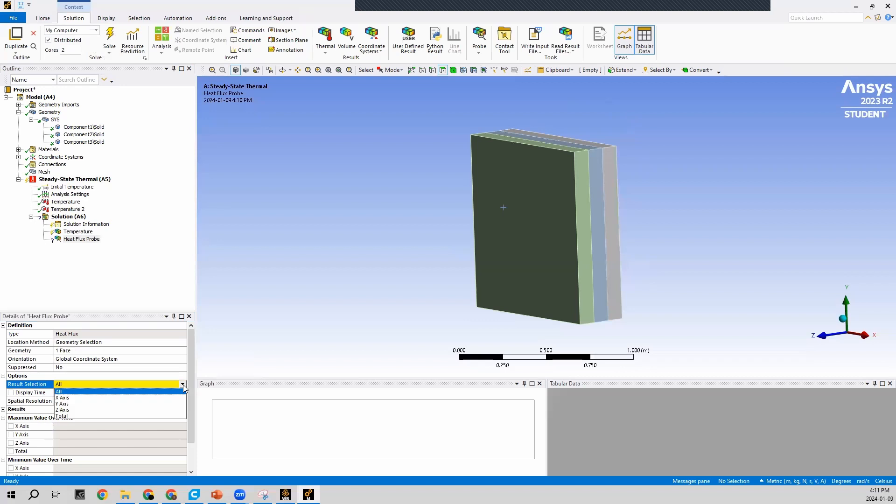
left_click(123, 416)
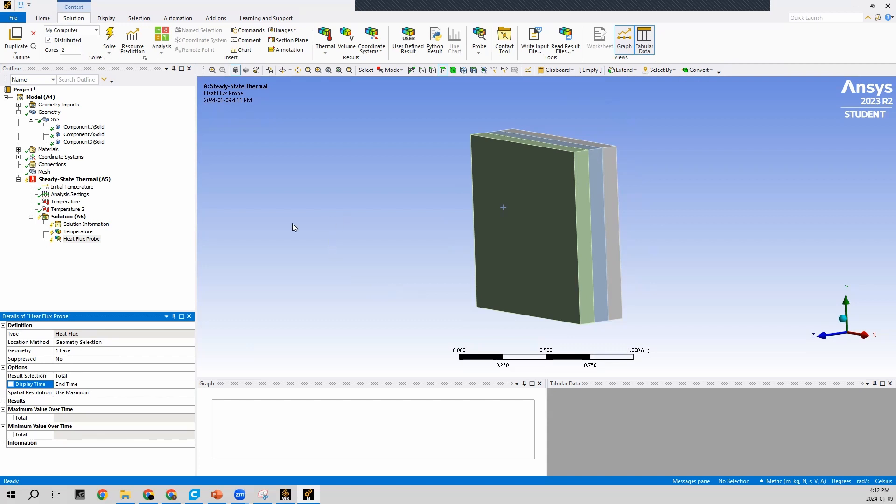
Insert a second Heat Flux probe under the Solution and hide the Component3 body to expose the face of Component2
right_click(68, 216)
mouse_move(92, 224)
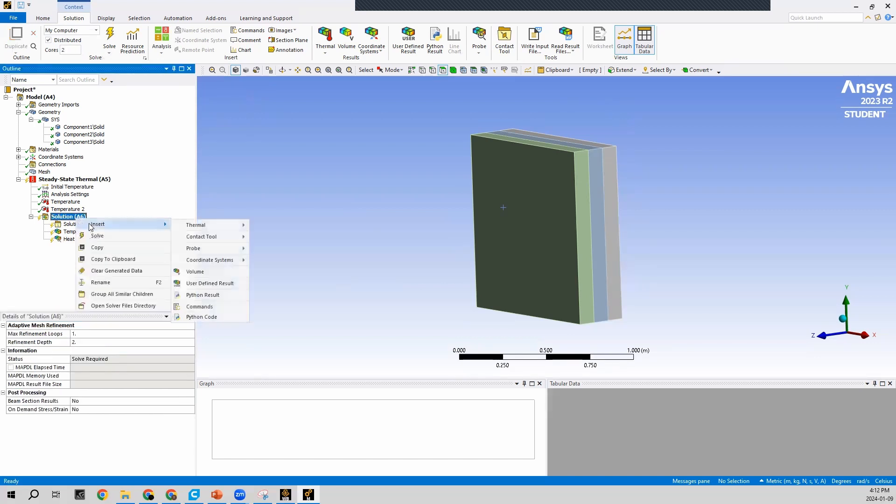
mouse_move(208, 250)
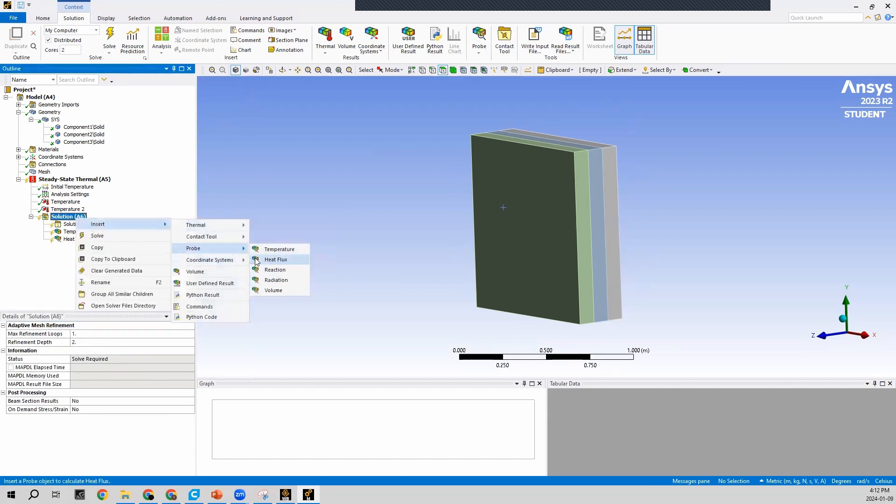
left_click(262, 259)
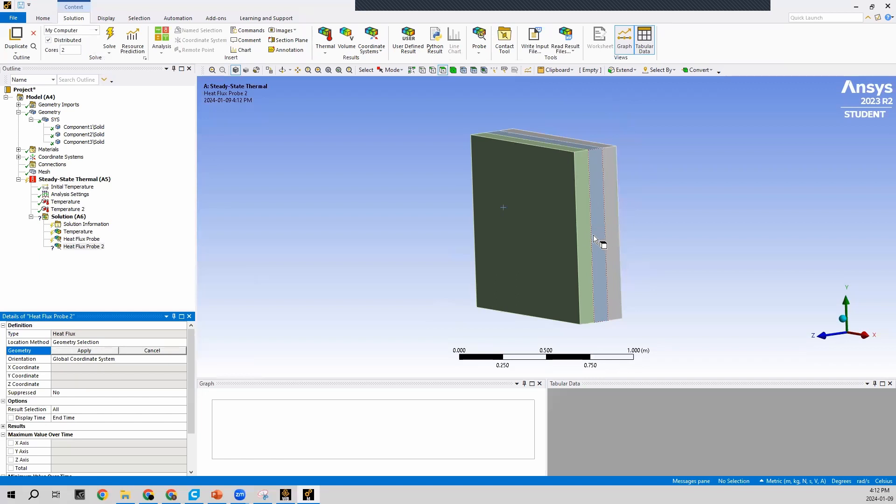
left_click(87, 142)
right_click(95, 148)
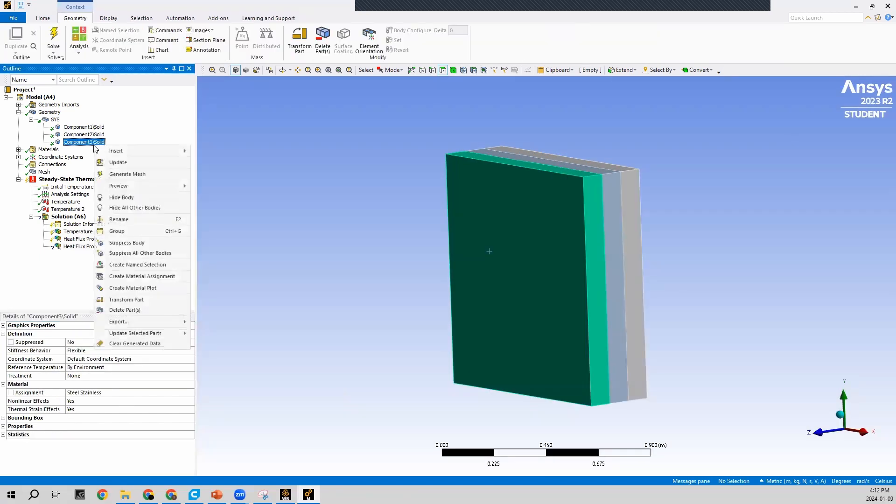
left_click(122, 198)
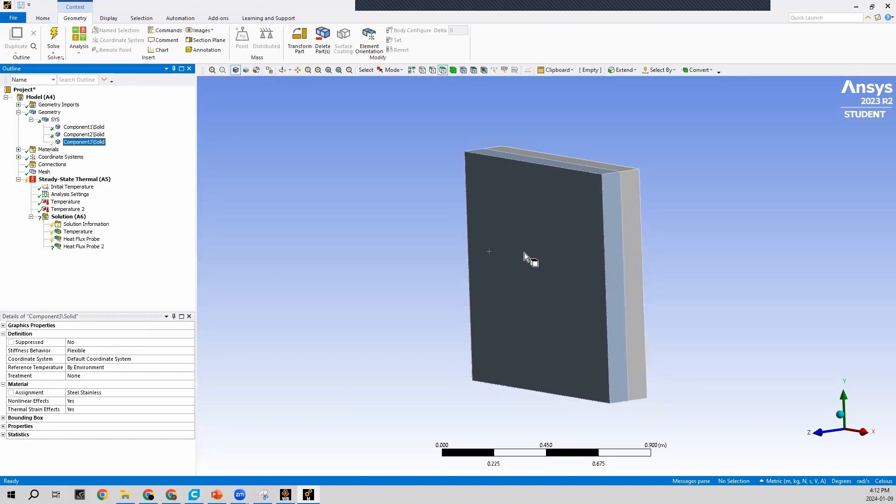
Scope Heat Flux Probe 2 to the exposed large face of Component2 and set its result selection to Total
left_click(84, 246)
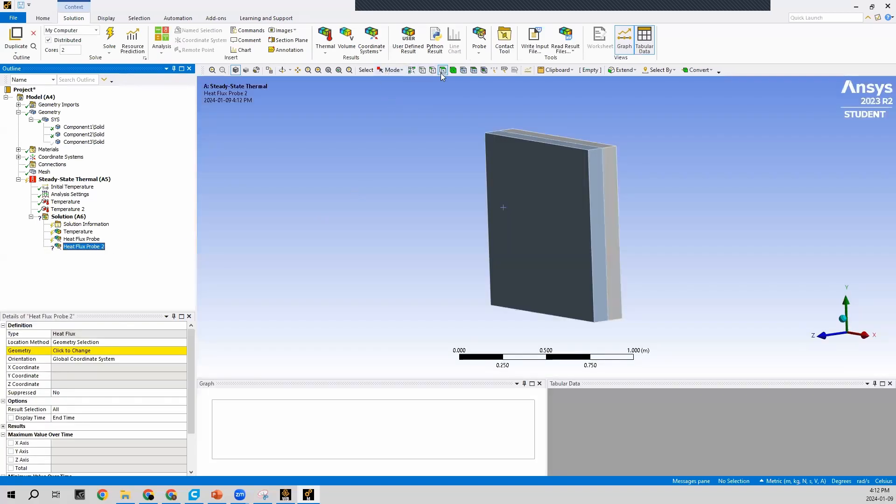
left_click(534, 186)
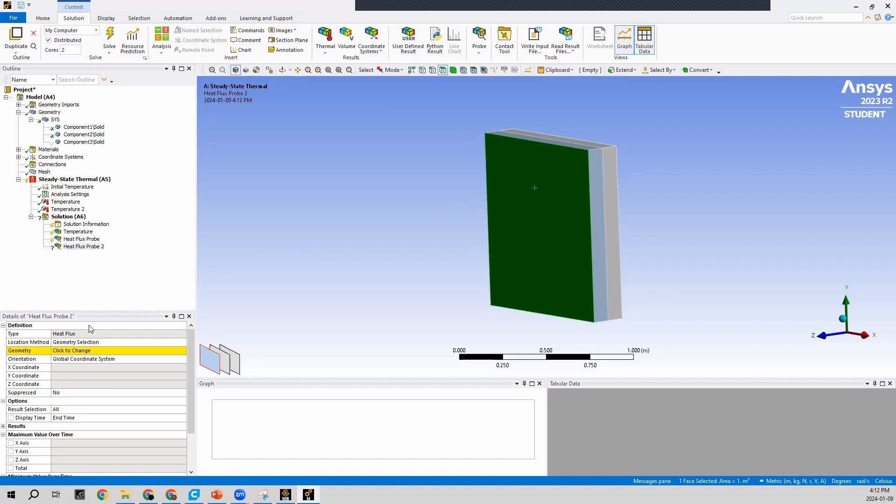
left_click(67, 354)
left_click(66, 353)
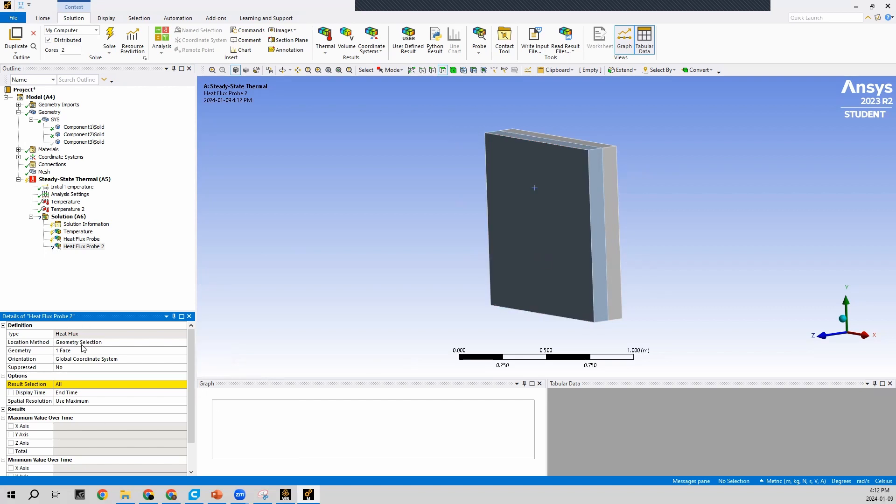
left_click(126, 383)
left_click(182, 384)
left_click(143, 415)
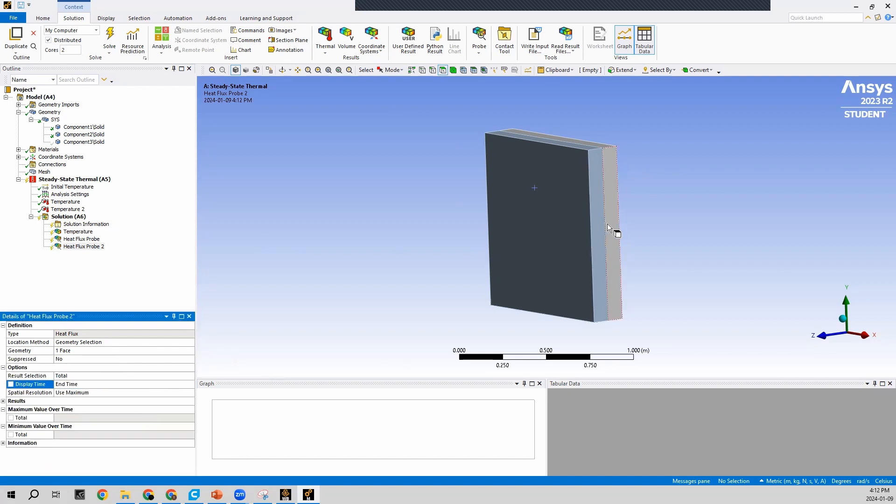
Insert a third Heat Flux probe under the Solution and hide the Component2 body to expose the face of Component1
right_click(69, 219)
right_click(70, 221)
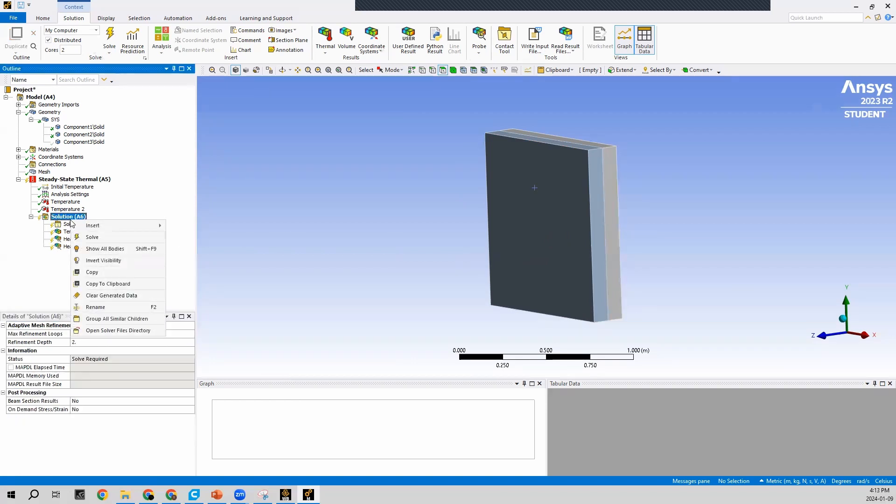
mouse_move(122, 226)
mouse_move(221, 253)
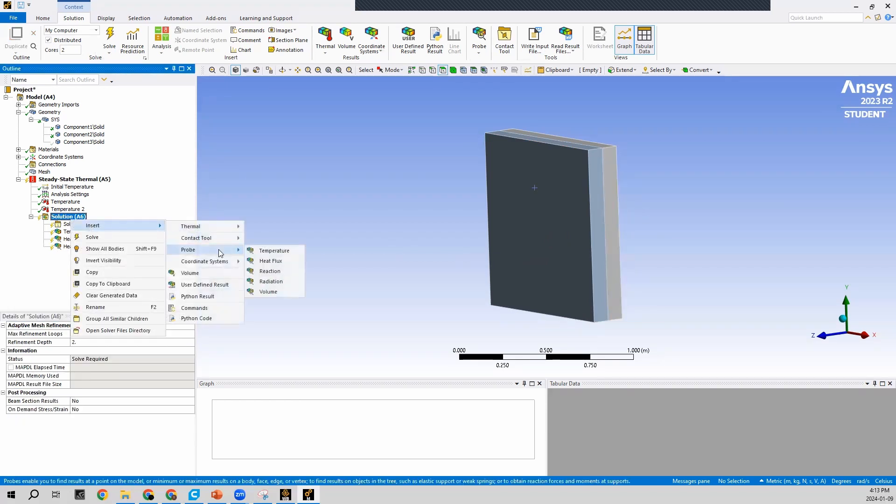
left_click(274, 260)
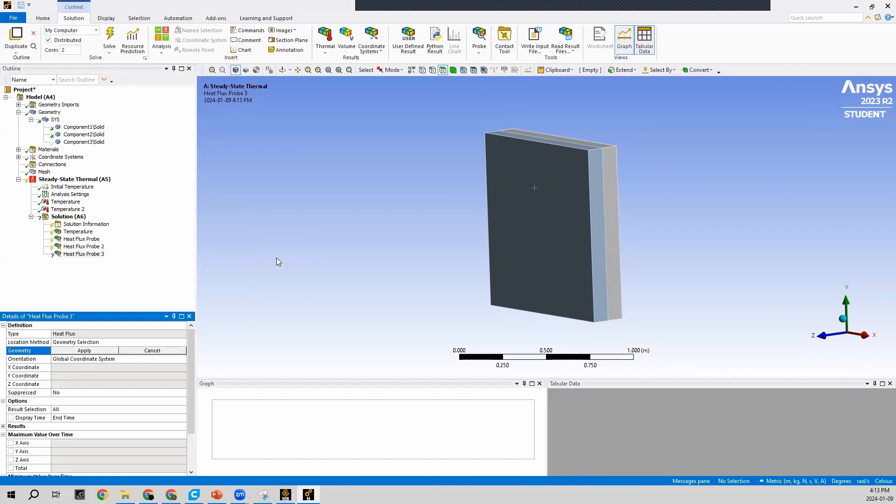
left_click(84, 135)
right_click(84, 135)
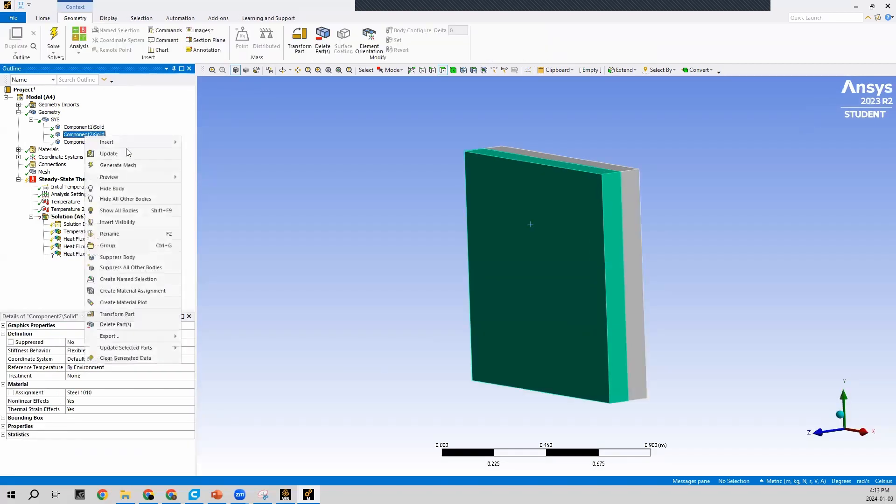
left_click(138, 189)
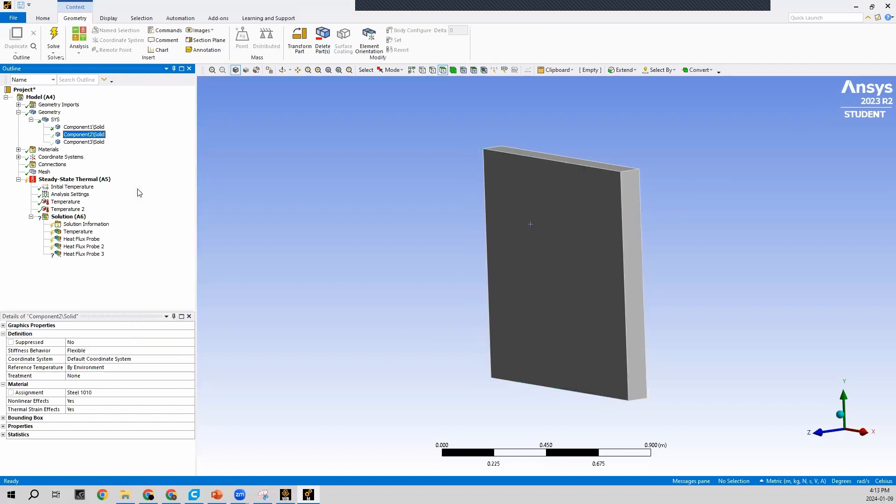
Scope Heat Flux Probe 3 to the exposed inner face of Component1 and set its result selection to Total
left_click(84, 254)
key("Delete")
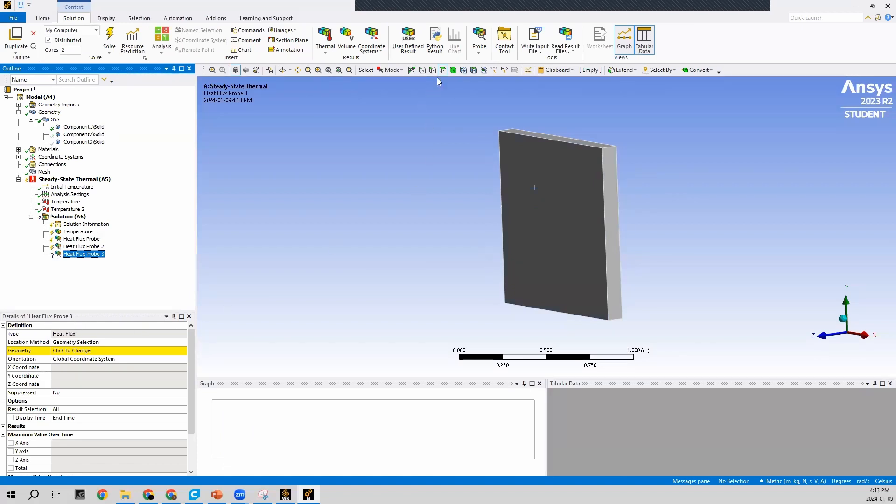
left_click(561, 242)
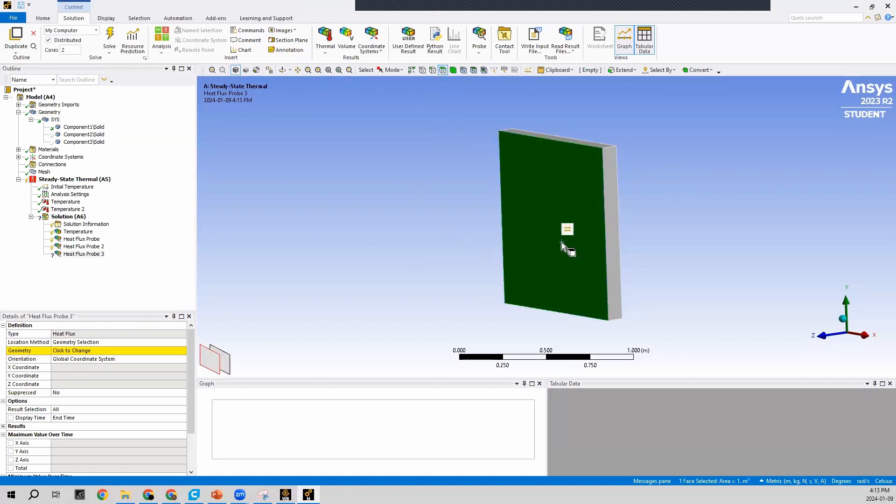
left_click(78, 351)
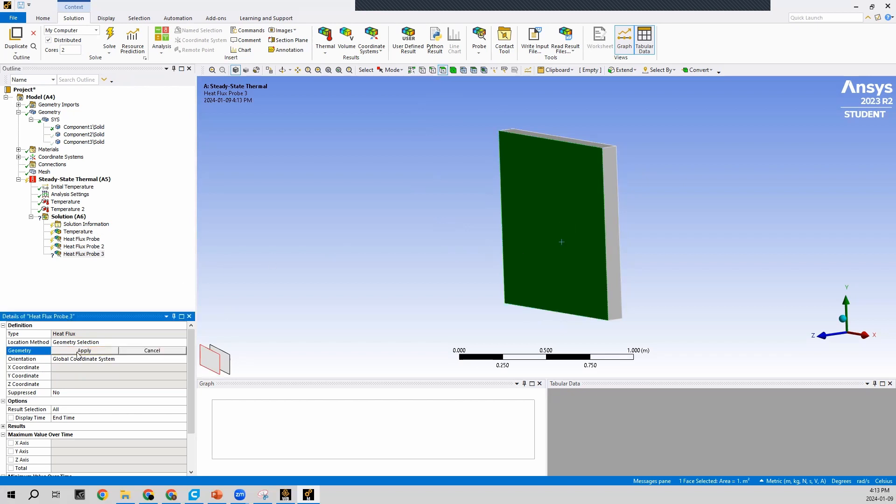
left_click(77, 351)
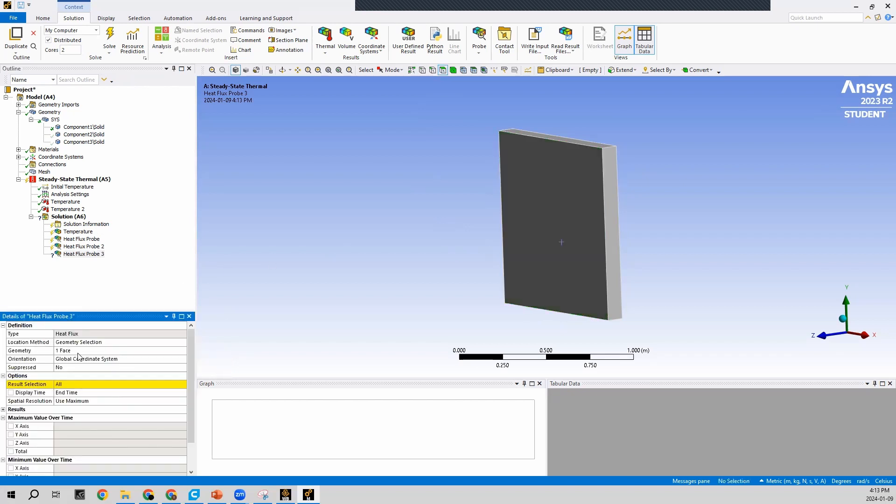
left_click(129, 385)
left_click(182, 385)
left_click(63, 416)
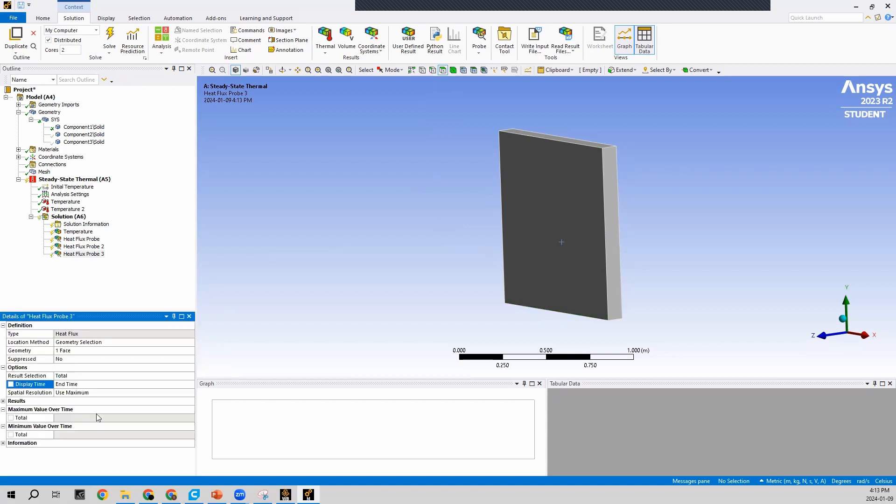
Insert a fourth Heat Flux probe under the Solution
right_click(68, 217)
mouse_move(140, 220)
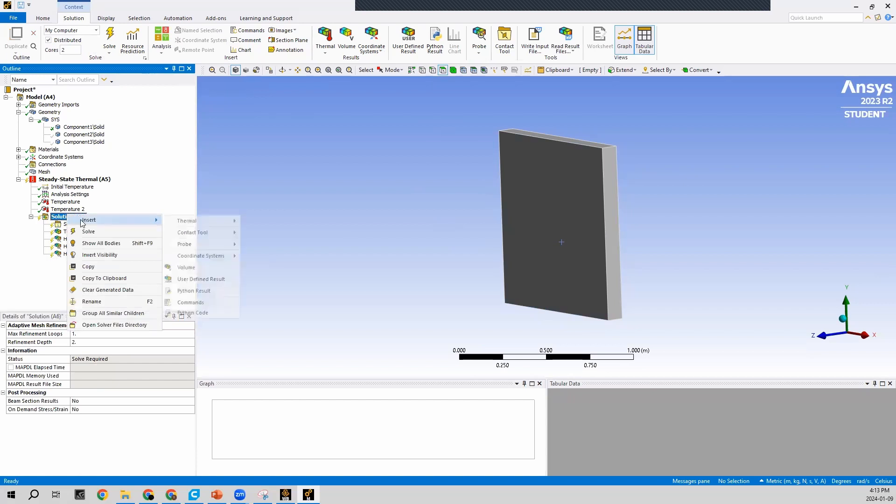
mouse_move(187, 244)
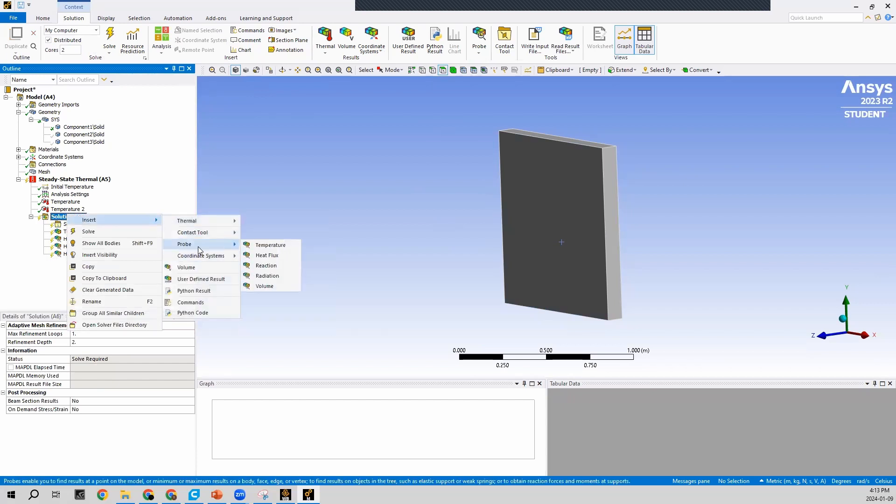
left_click(276, 256)
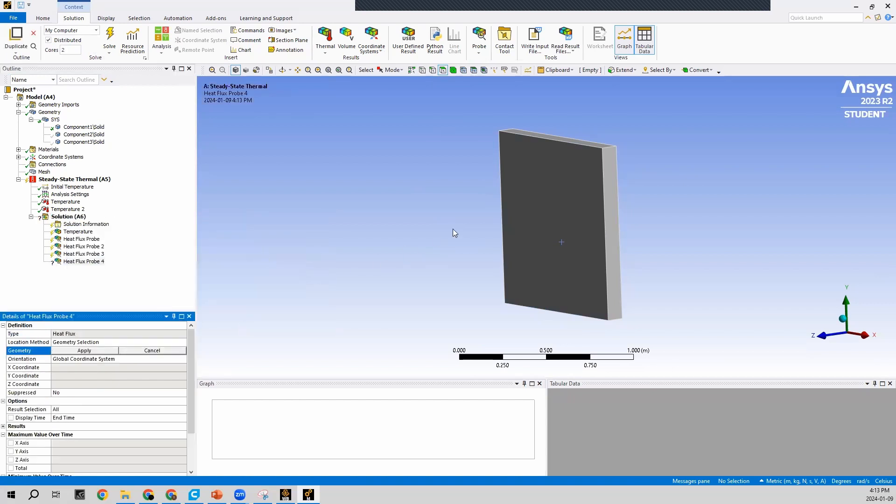
Scope Heat Flux Probe 4 to the outer large face of Component1 and set its result selection to Total
middle_click_drag(758, 223, 542, 228)
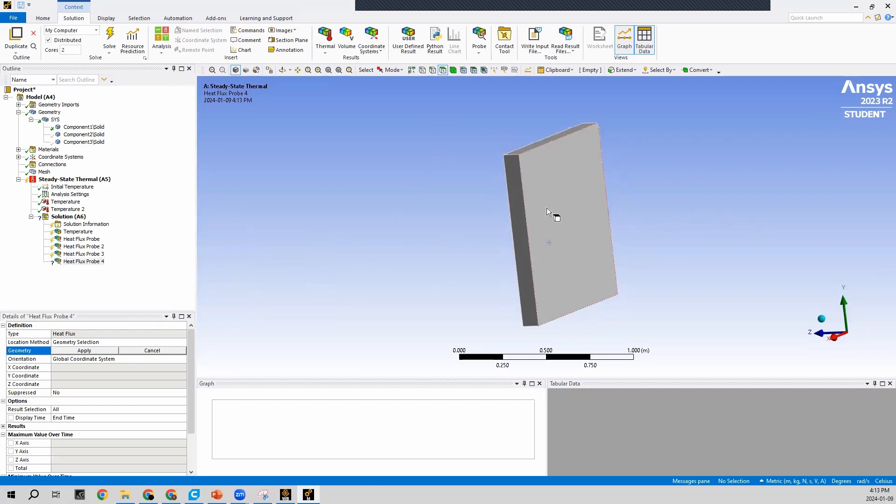
left_click(551, 173)
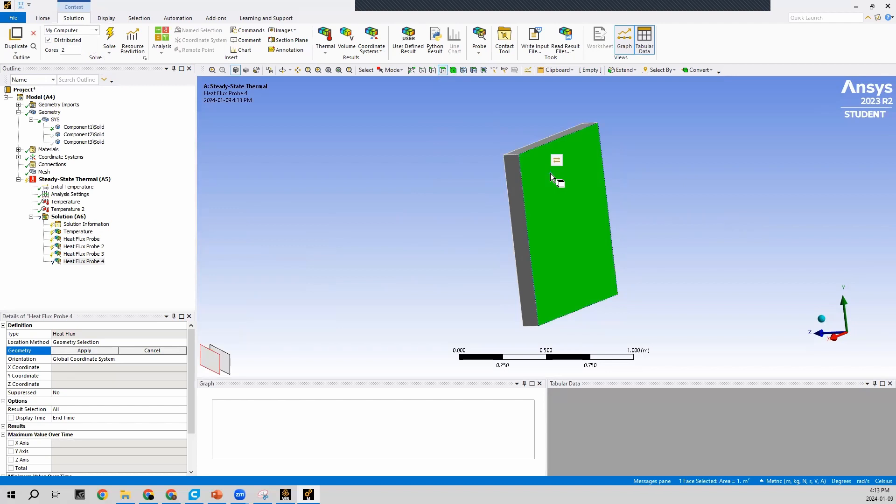
left_click(78, 350)
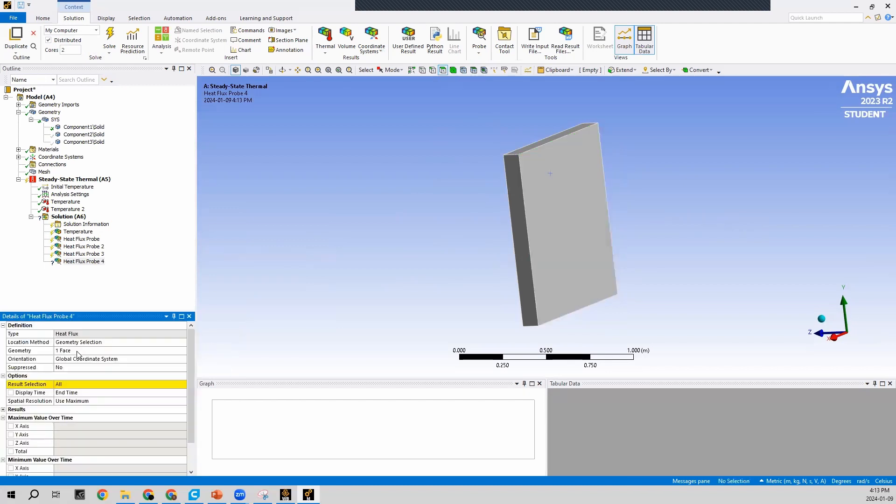
left_click(87, 385)
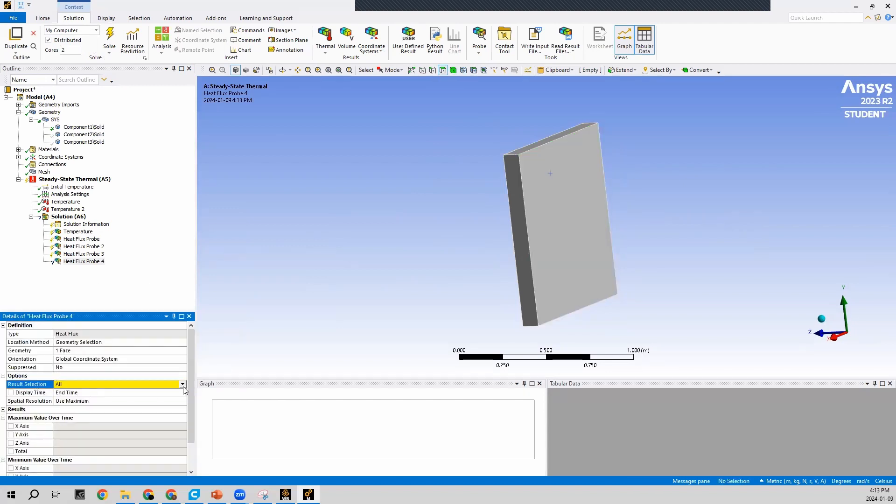
left_click(183, 384)
left_click(152, 416)
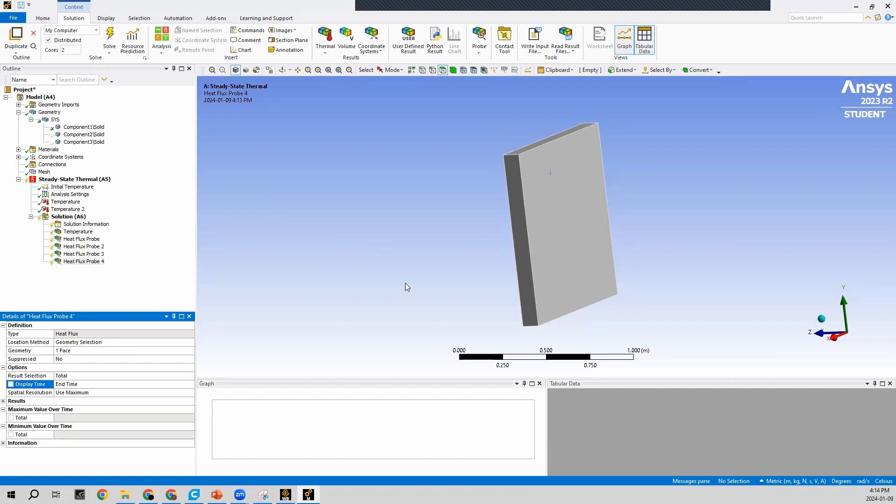
Show all bodies of the model so the hidden Component2 and Component3 plates are displayed again
left_click(97, 136)
right_click(98, 135)
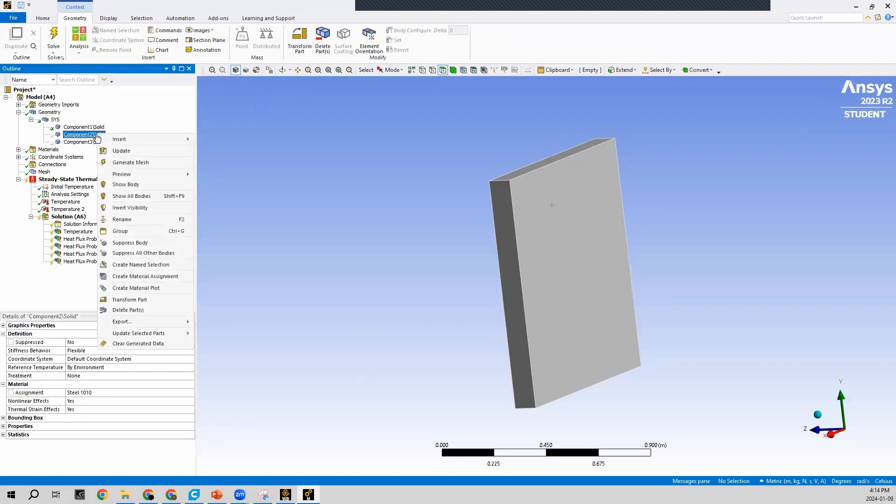
left_click(144, 199)
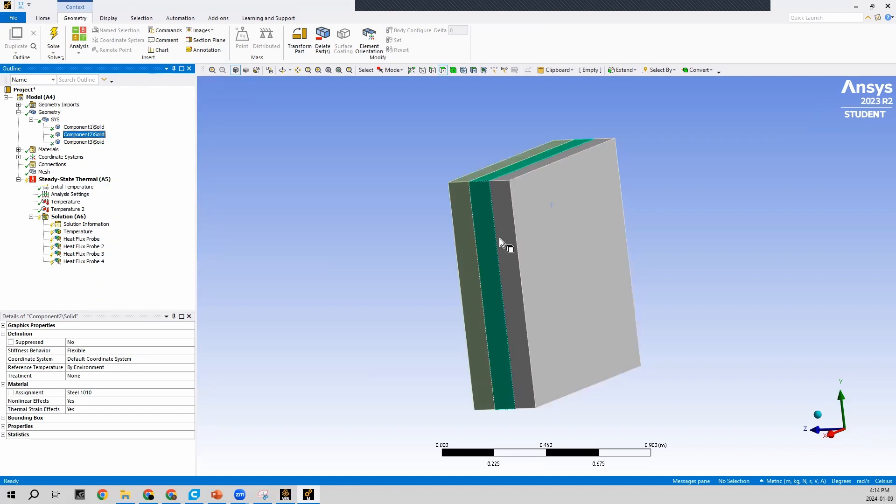
left_click(359, 301)
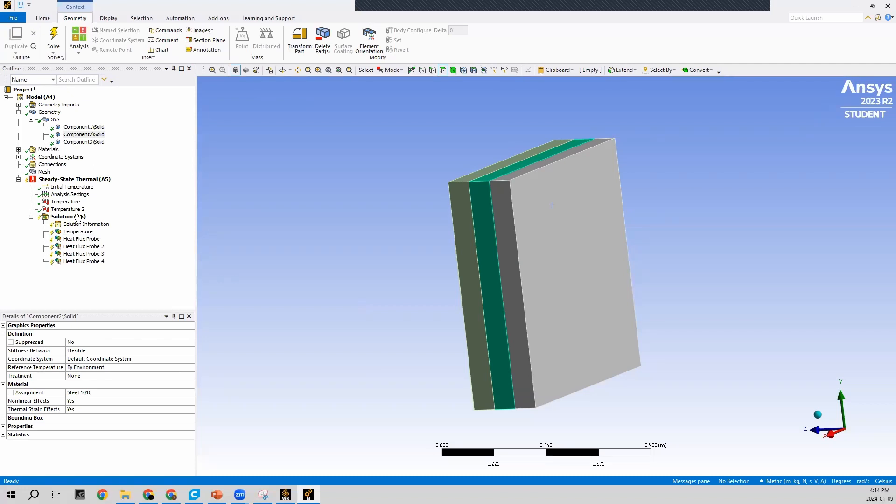
Solve the Steady-State Thermal analysis
left_click(73, 180)
right_click(72, 177)
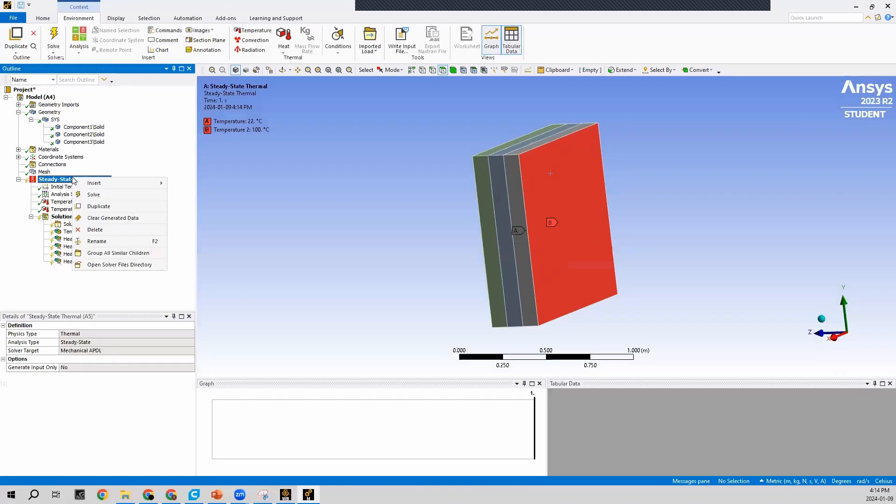
left_click(91, 196)
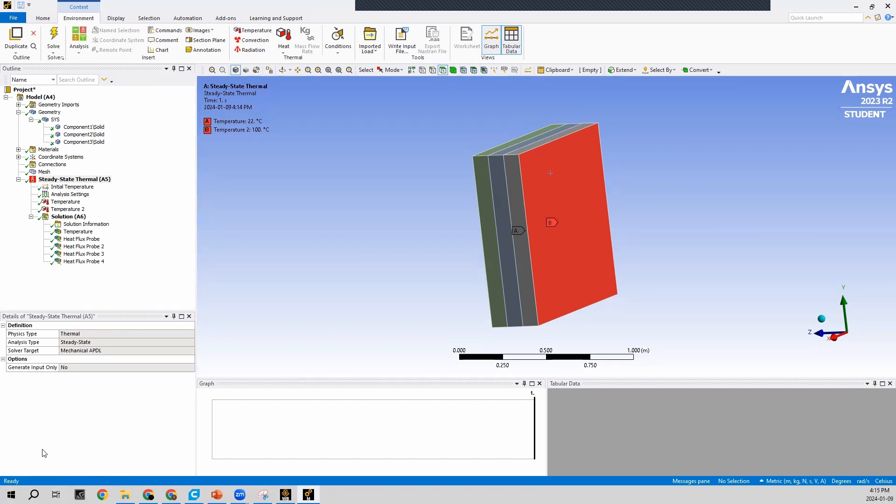
Examine the solved Temperature contour side-on along the X axis, playing its animation and stopping it
left_click(835, 337)
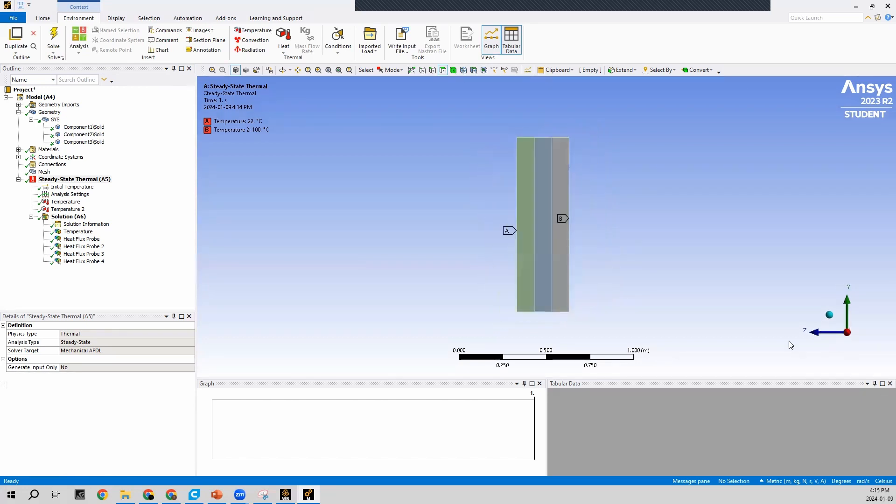
left_click(72, 232)
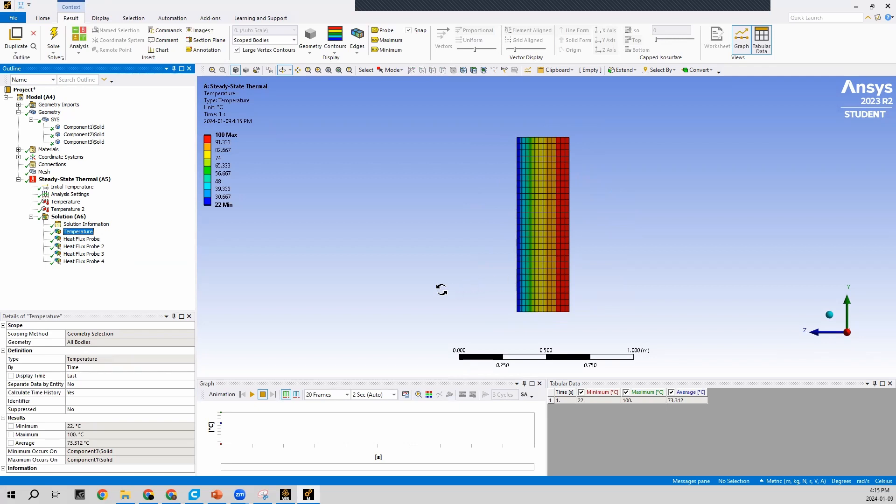
left_click(252, 395)
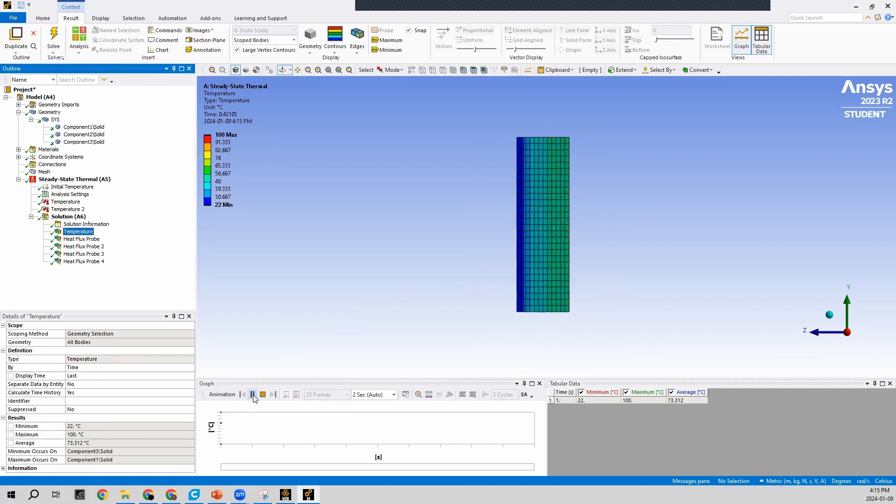
left_click(262, 394)
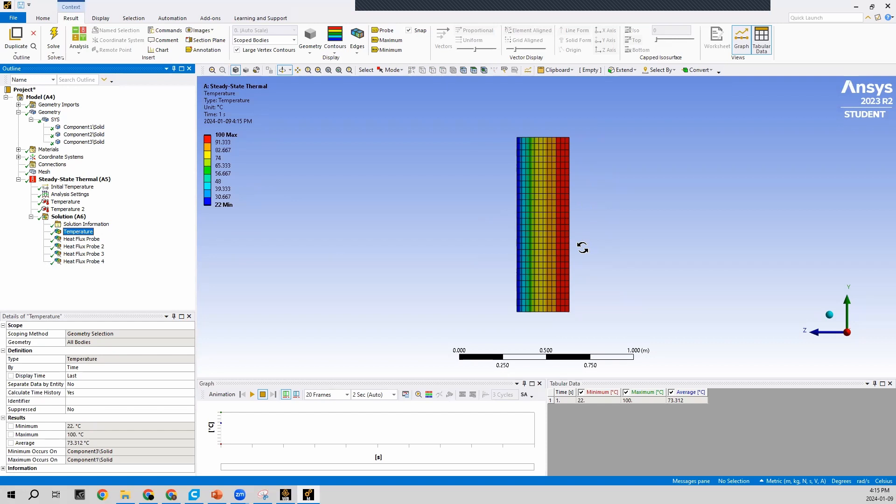
Review the total heat flux results of Heat Flux Probe and Heat Flux Probes 2, 3 and 4 one after another
left_click(87, 240)
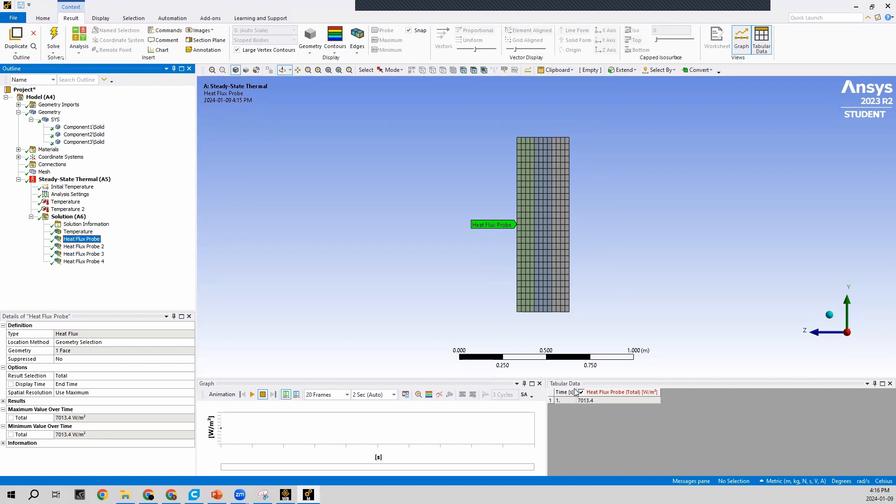
left_click(91, 247)
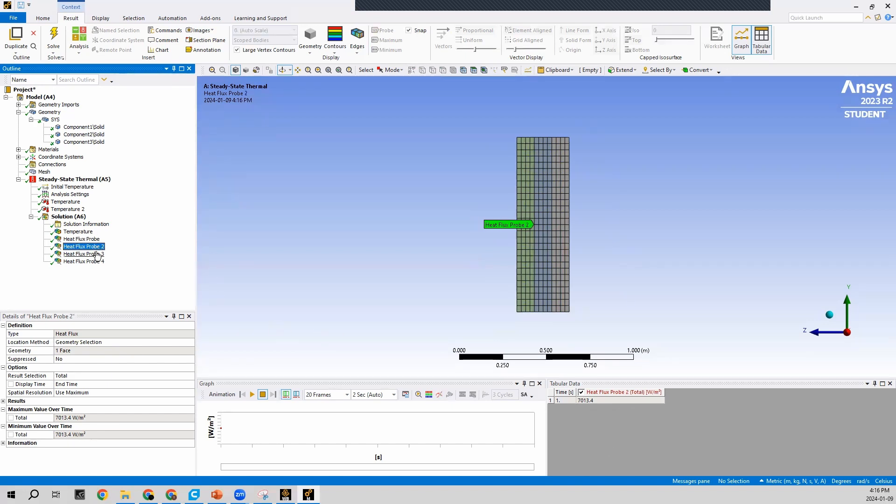
left_click(98, 255)
left_click(93, 262)
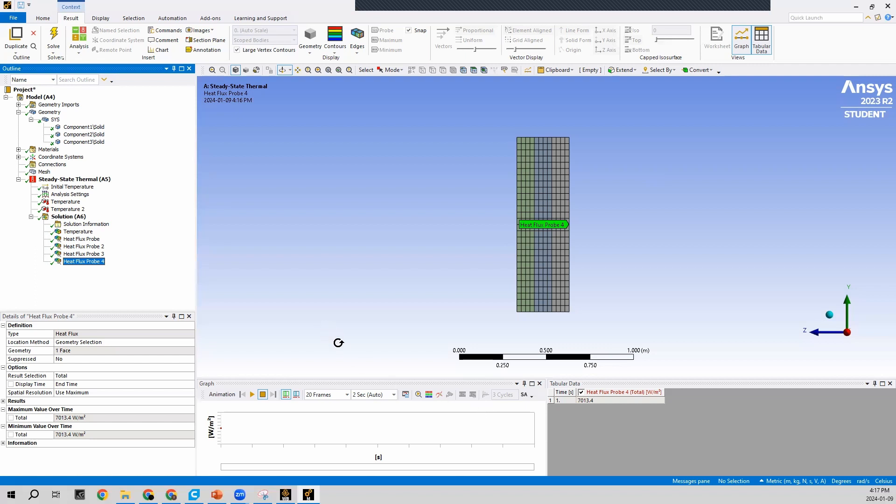
Return to the Temperature result and replay its animation
left_click(85, 233)
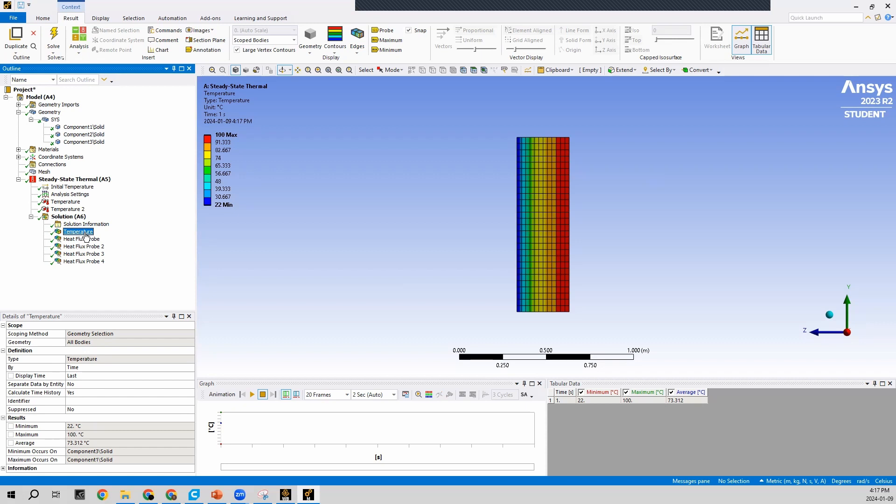
left_click(251, 396)
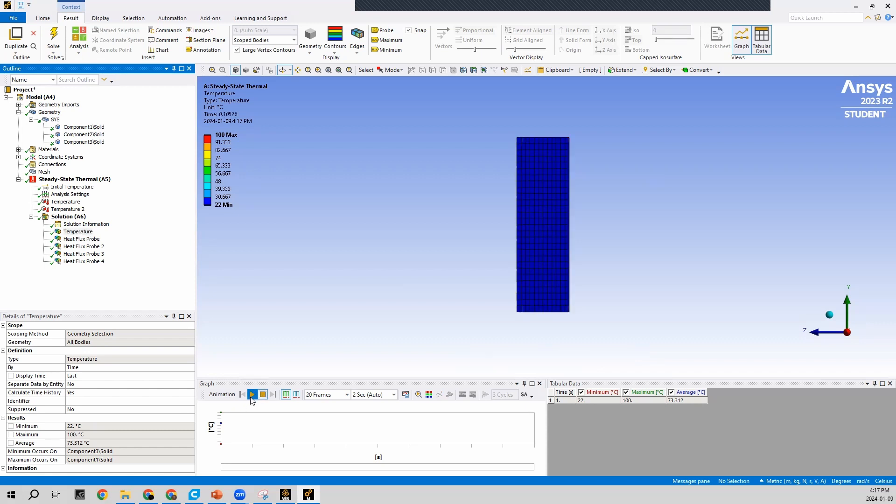